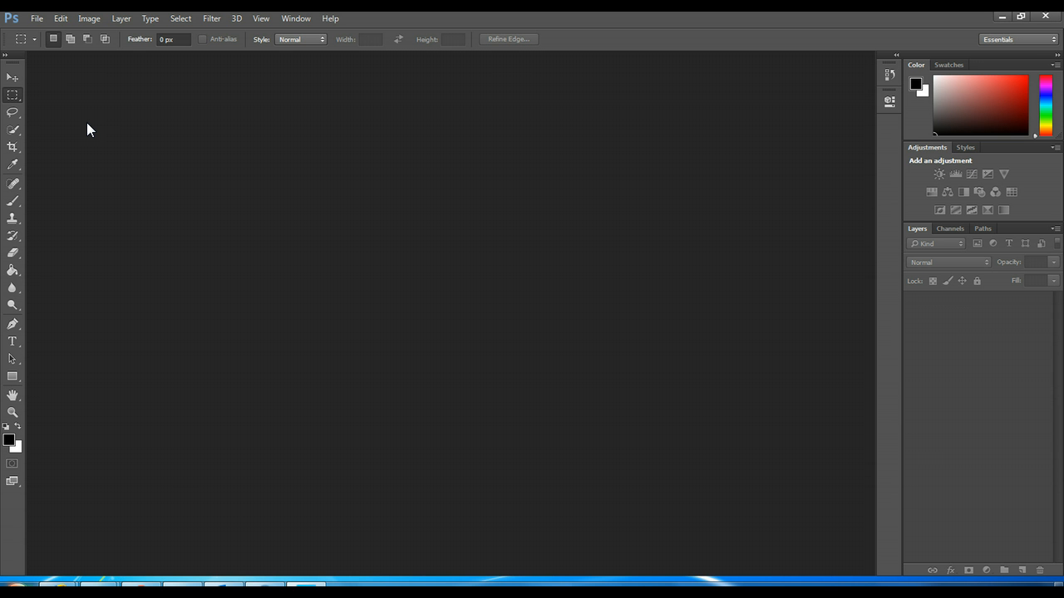
Step: Open the image file "combine pic background" from the New folder directory
{"action": "left_click", "coordinate": [37, 18]}
{"action": "left_click", "coordinate": [65, 47]}
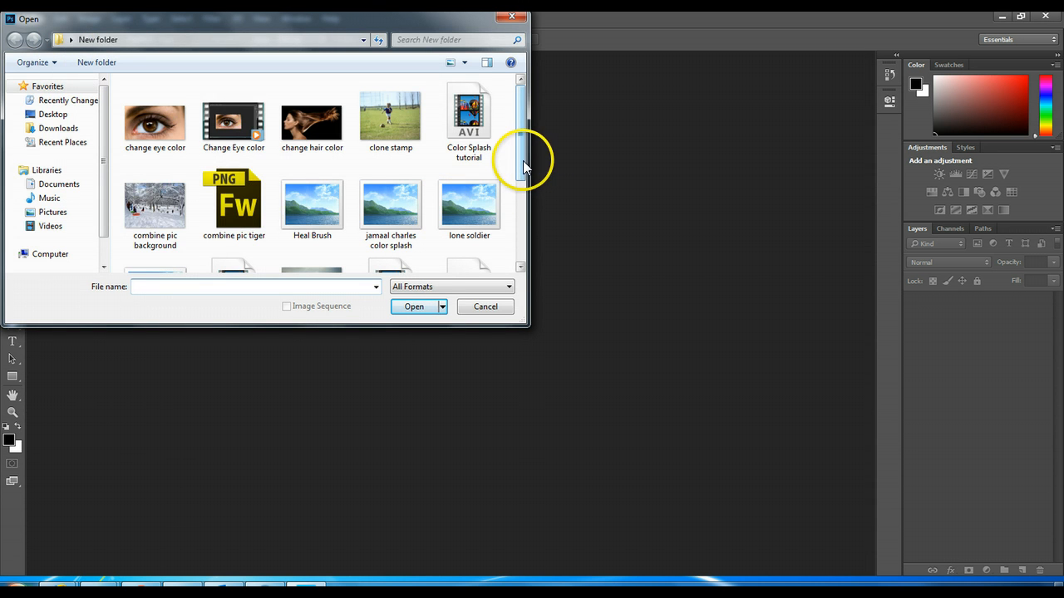
{"action": "left_click", "coordinate": [156, 223]}
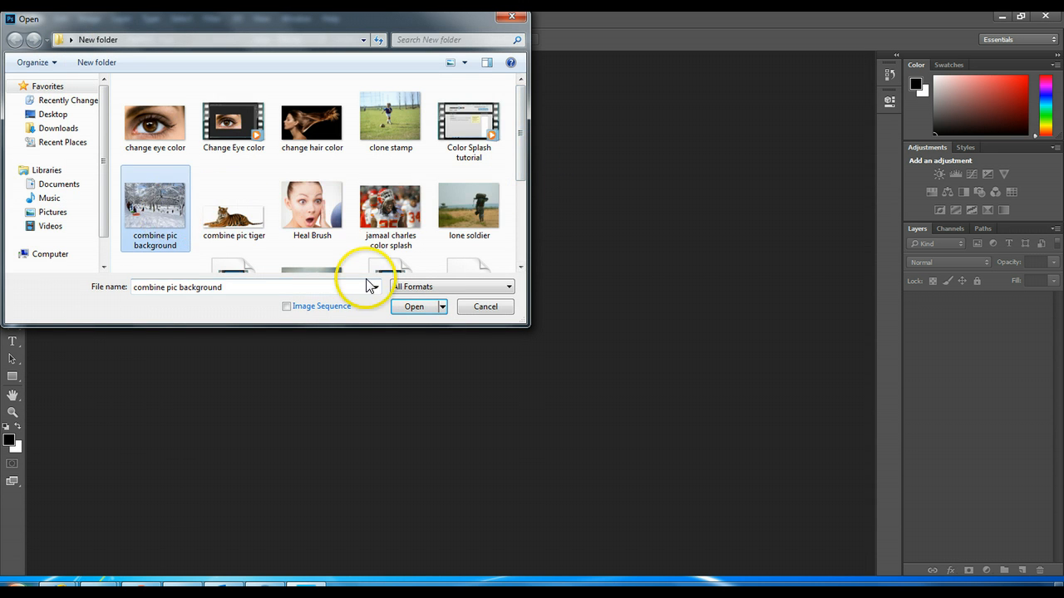
{"action": "left_click", "coordinate": [413, 306]}
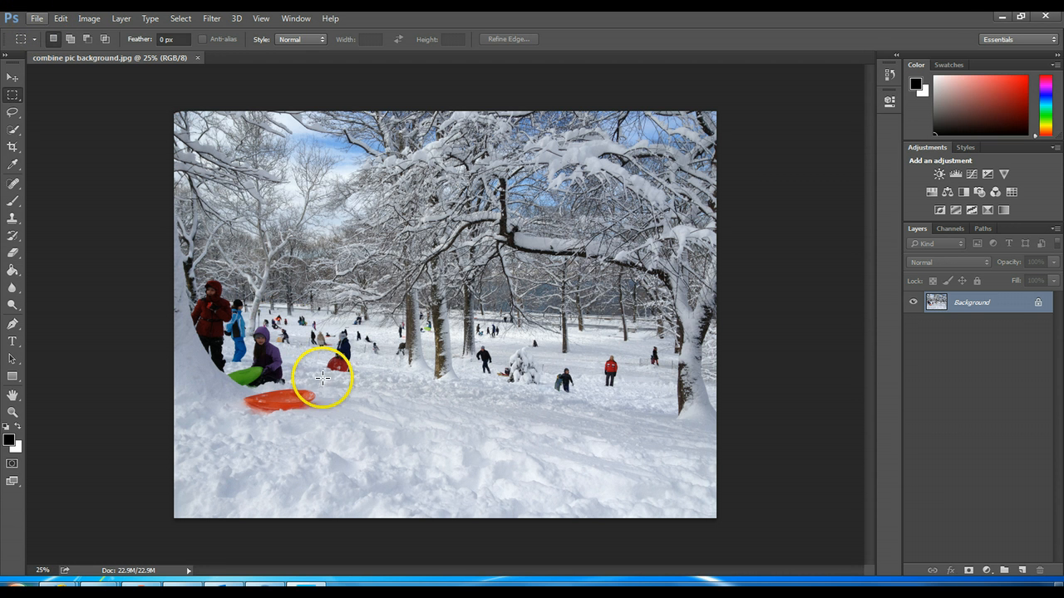
{"action": "left_click", "coordinate": [1000, 18]}
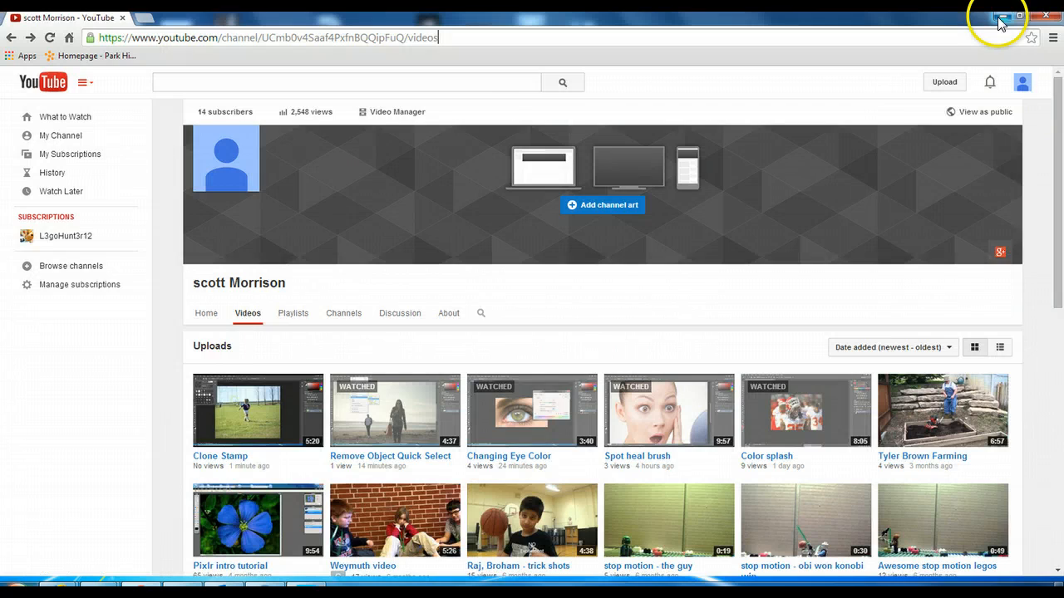
{"action": "left_click", "coordinate": [144, 17]}
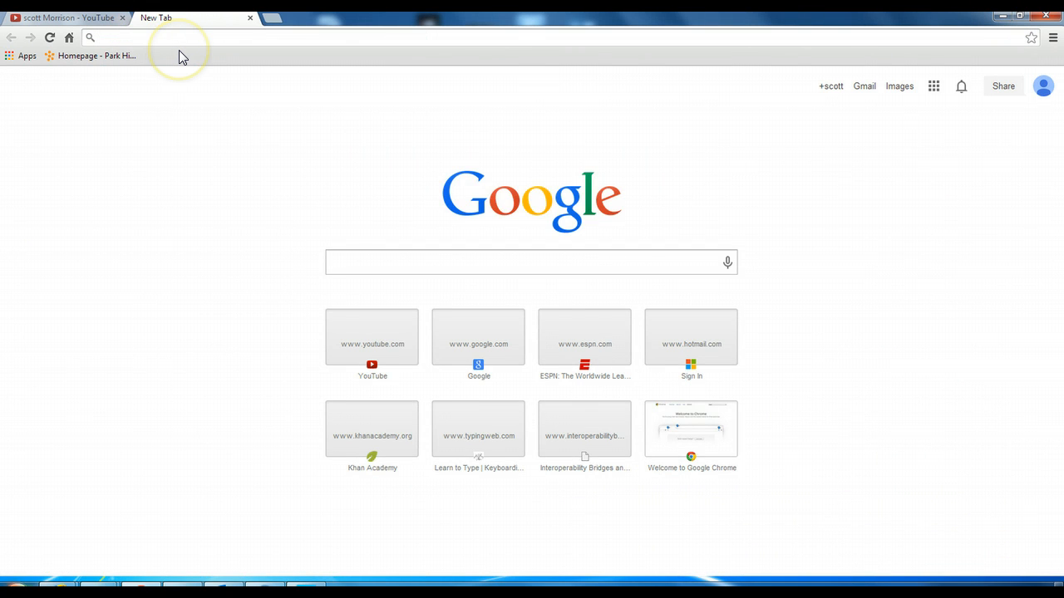
{"action": "type", "text": "www.google.com"}
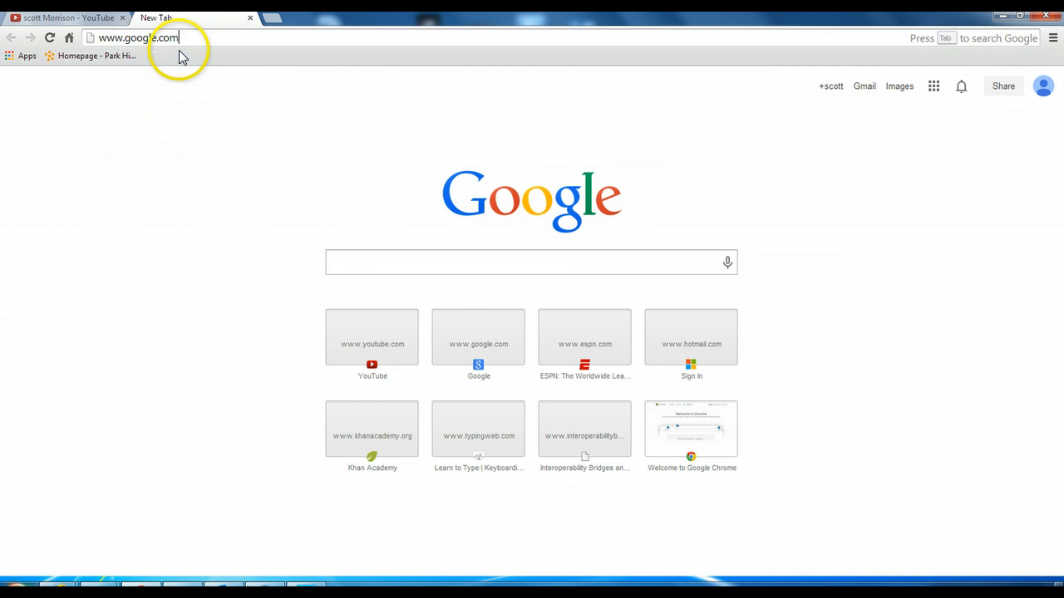
{"action": "key", "text": "Return"}
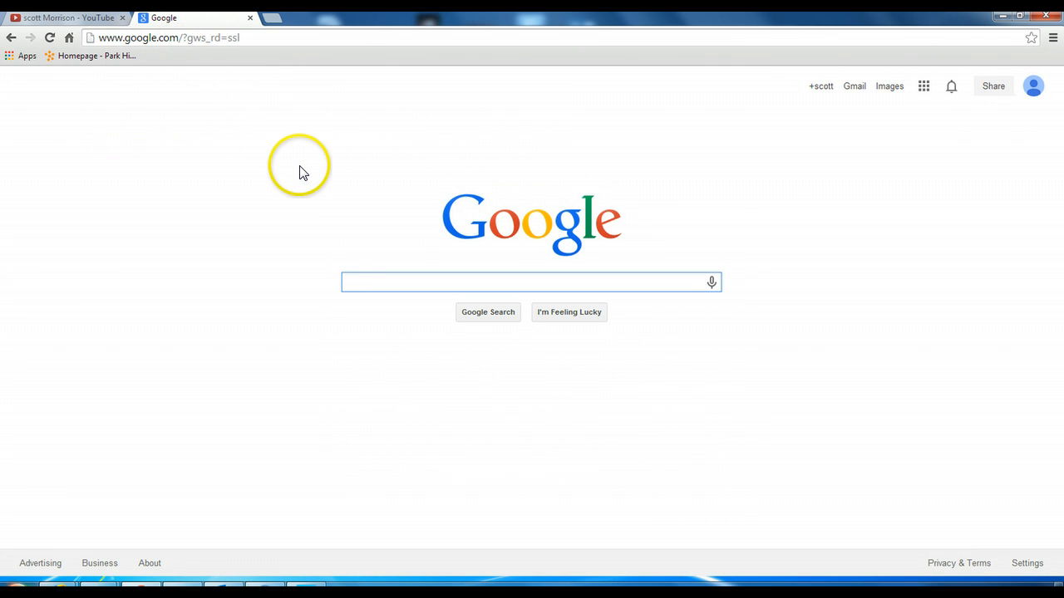
Step: Search Google for "tiger" and look through the image results
{"action": "type", "text": "tiger"}
{"action": "key", "text": "Return"}
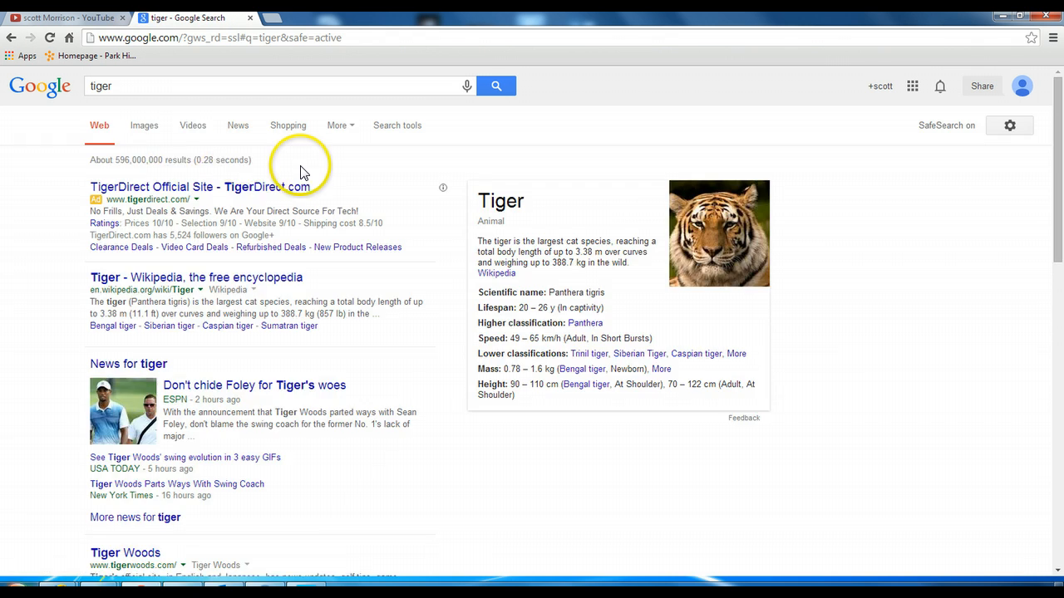
{"action": "left_click", "coordinate": [145, 127]}
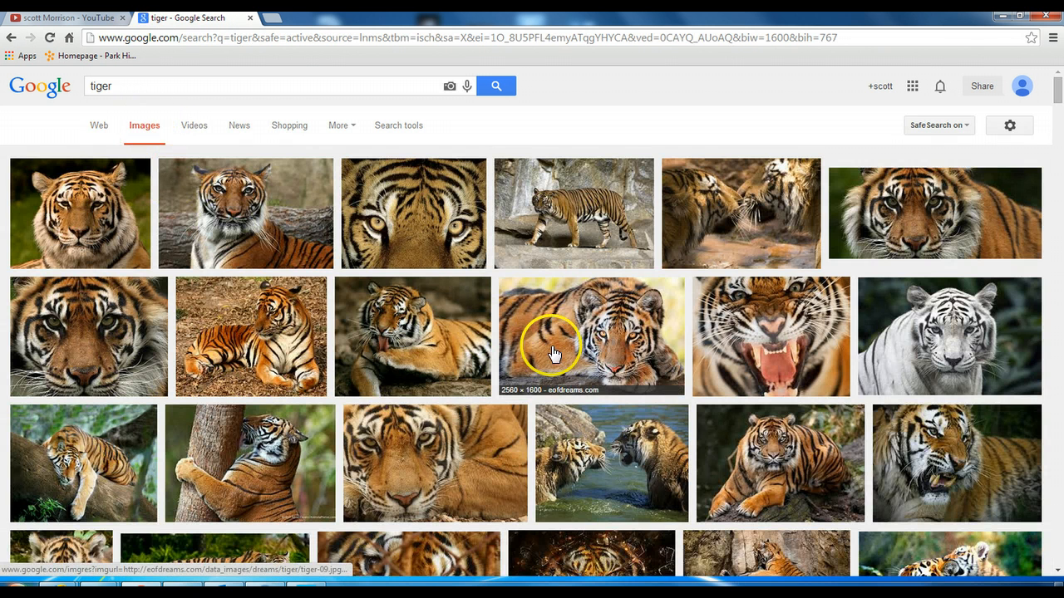
{"action": "scroll", "coordinate": [674, 337], "scroll_direction": "down", "scroll_amount": 1}
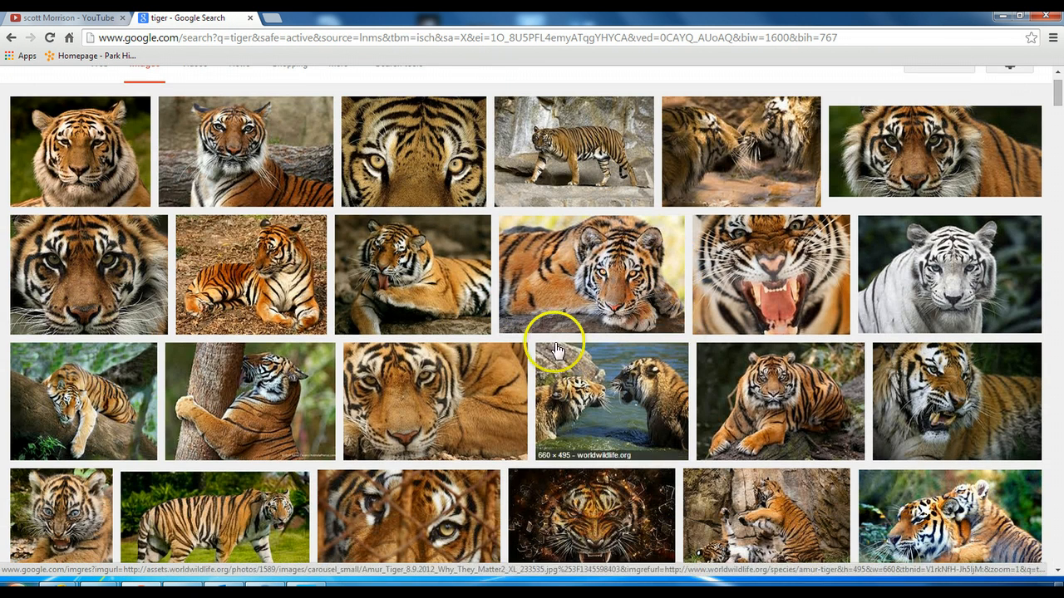
{"action": "scroll", "coordinate": [505, 355], "scroll_direction": "up", "scroll_amount": 1}
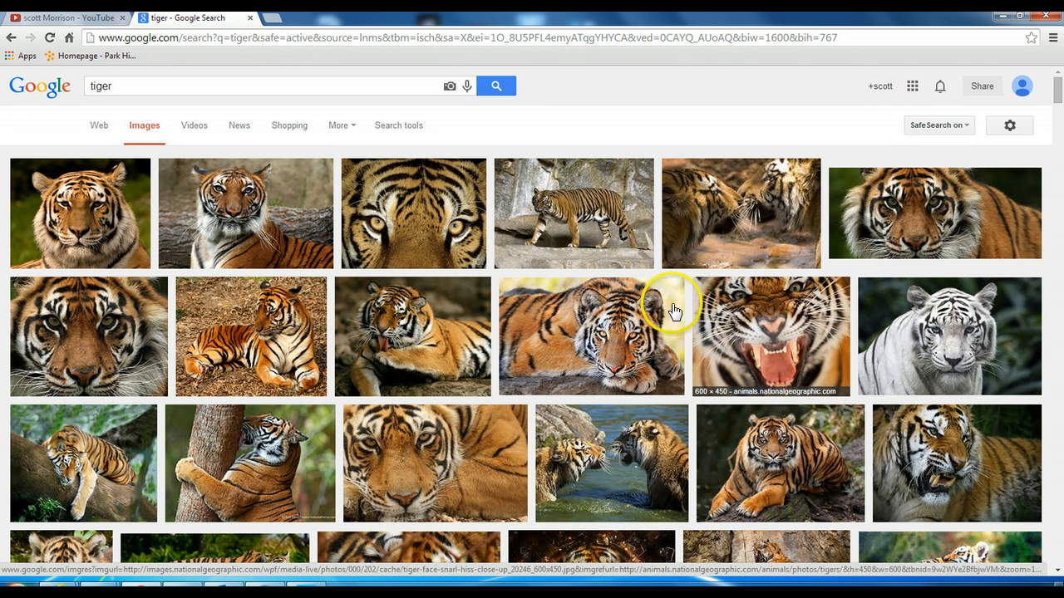
Step: Refine the image search to "tiger png"
{"action": "left_click", "coordinate": [154, 91]}
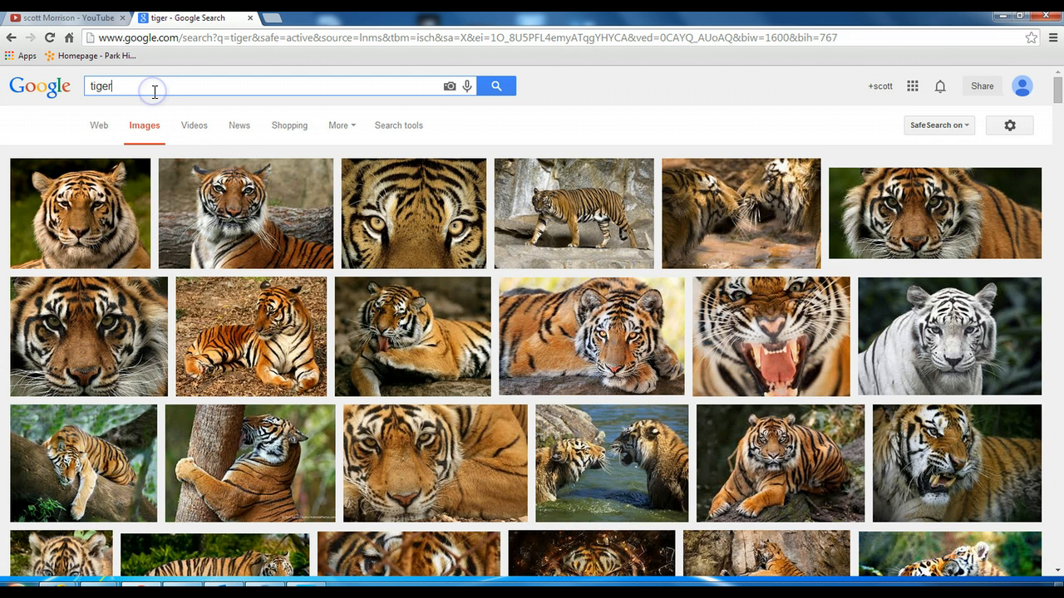
{"action": "type", "text": "p"}
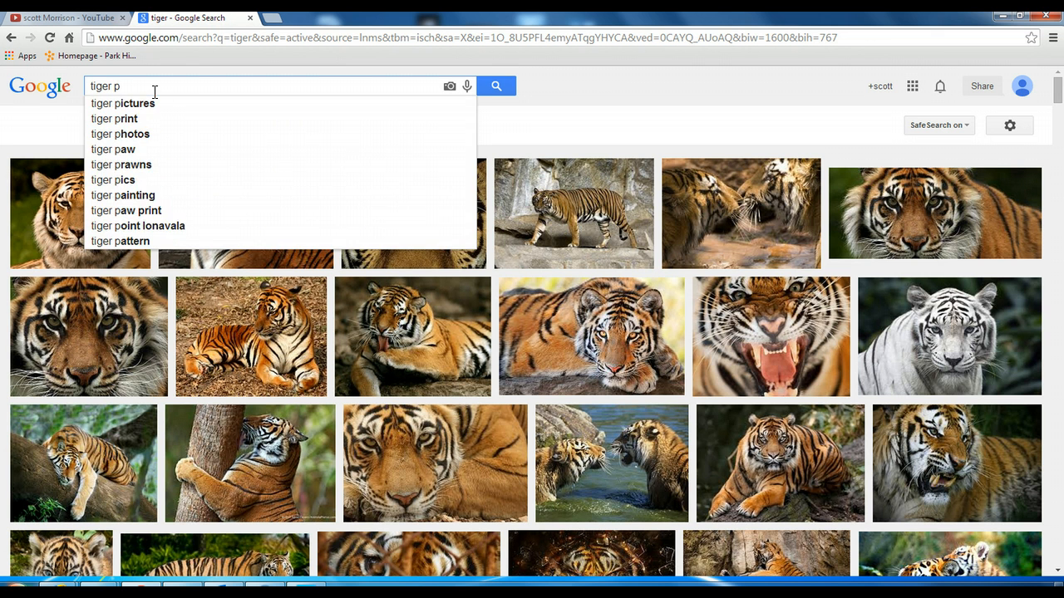
{"action": "type", "text": "ng"}
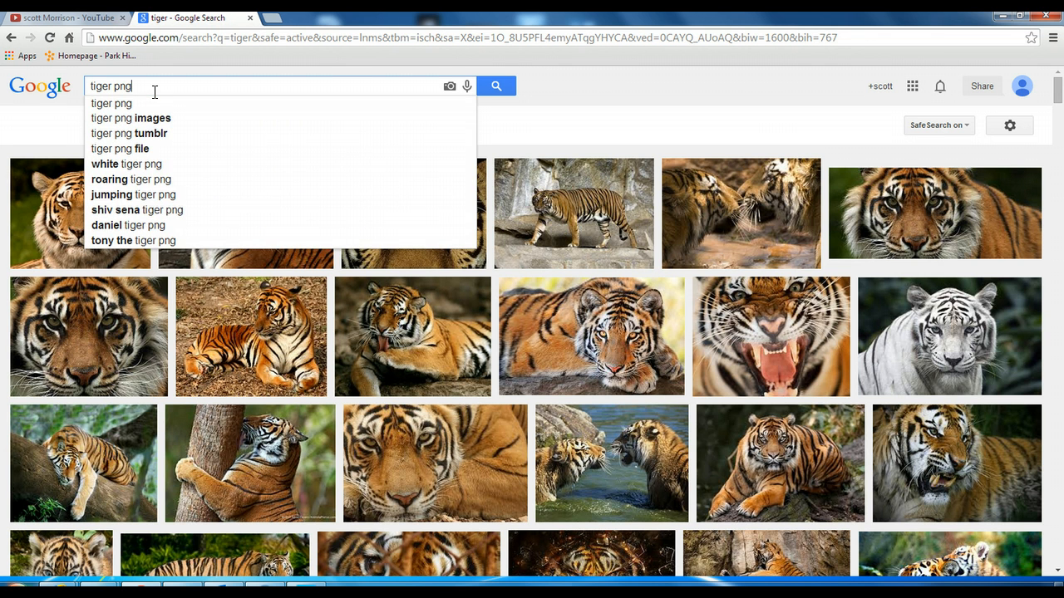
{"action": "key", "text": "Return"}
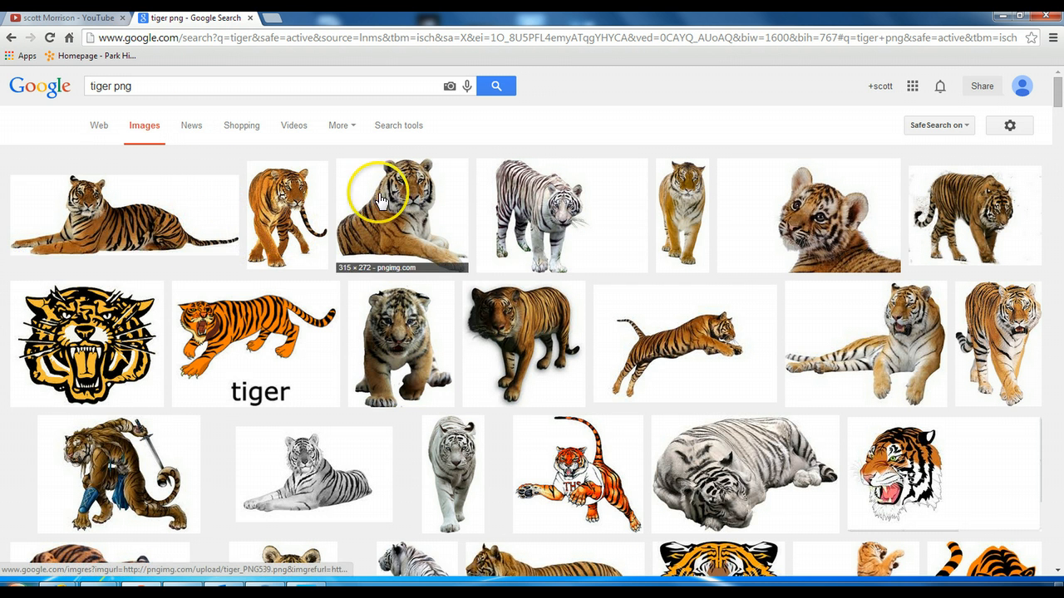
Step: Browse the tiger PNG results, preview the first image of the orange tiger lying down, and close the preview
{"action": "scroll", "coordinate": [770, 282], "scroll_direction": "down", "scroll_amount": 2}
{"action": "scroll", "coordinate": [771, 281], "scroll_direction": "down", "scroll_amount": 4}
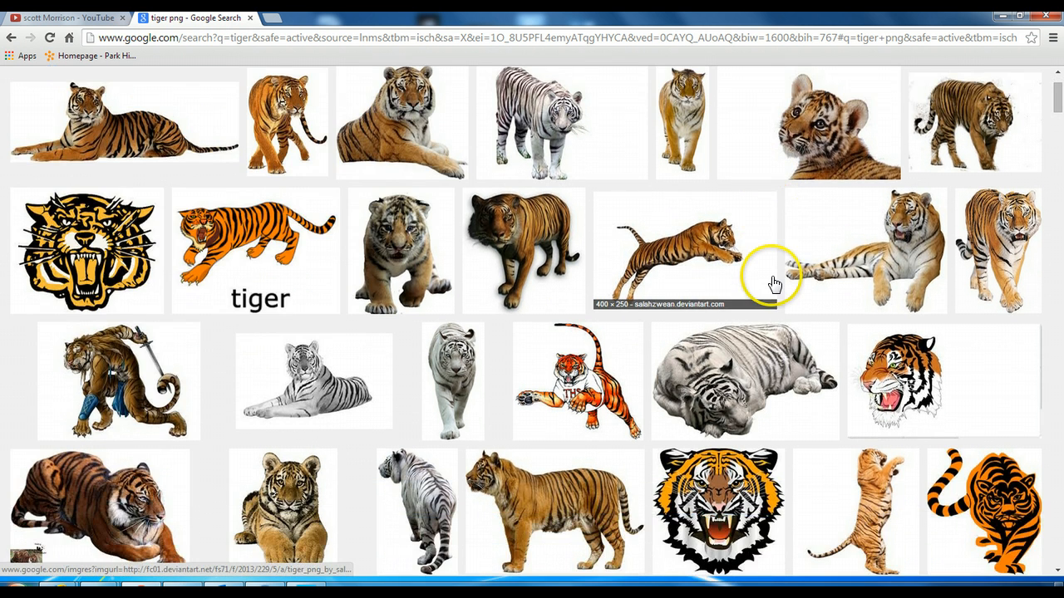
{"action": "scroll", "coordinate": [640, 383], "scroll_direction": "down", "scroll_amount": 1}
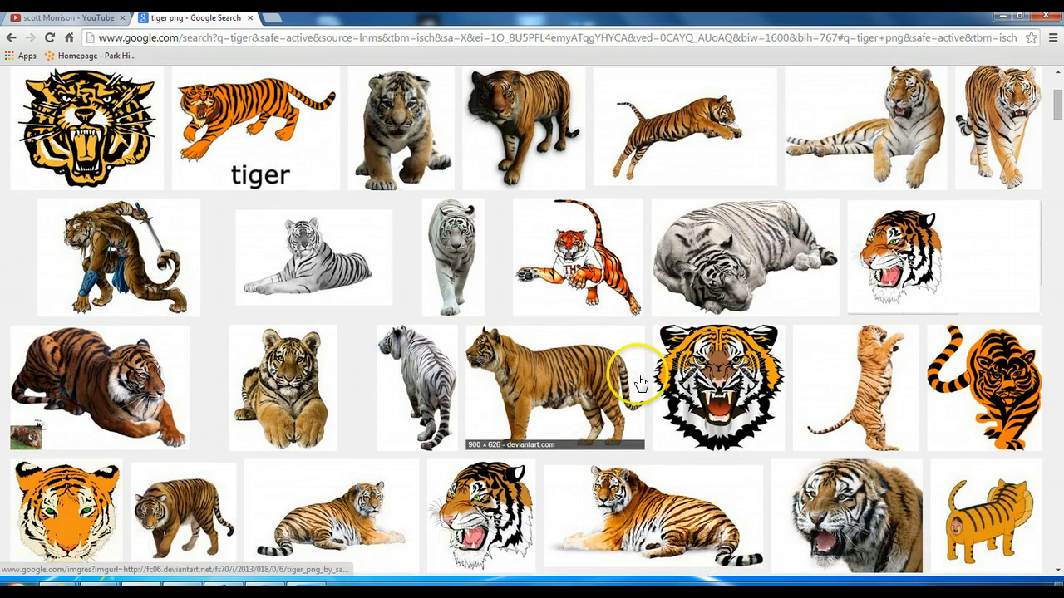
{"action": "scroll", "coordinate": [510, 444], "scroll_direction": "up", "scroll_amount": 5}
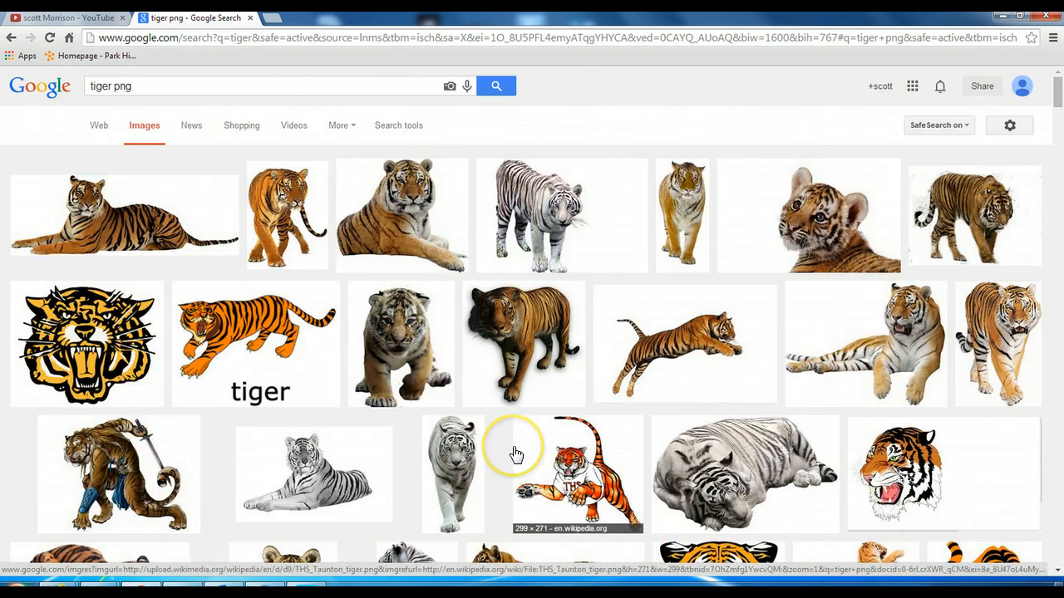
{"action": "scroll", "coordinate": [531, 459], "scroll_direction": "down", "scroll_amount": 5}
{"action": "scroll", "coordinate": [800, 412], "scroll_direction": "up", "scroll_amount": 5}
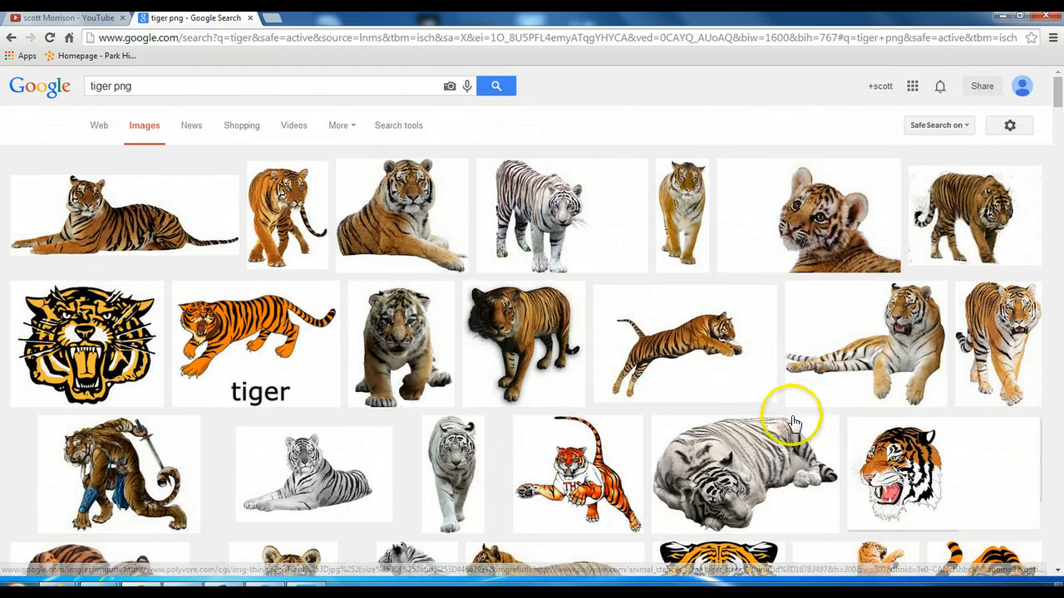
{"action": "left_click", "coordinate": [143, 218]}
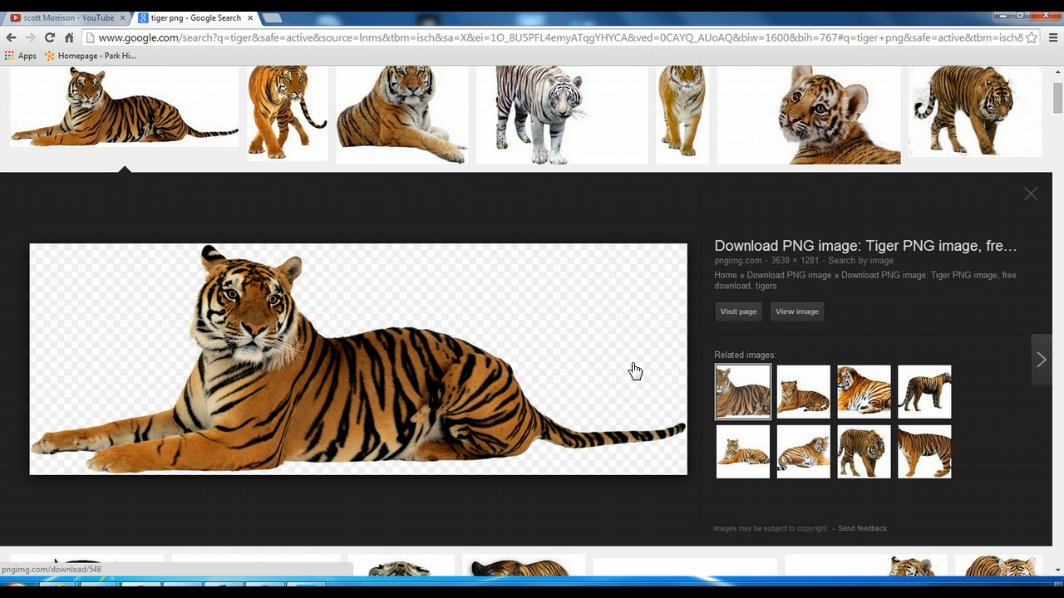
{"action": "left_click", "coordinate": [1036, 194]}
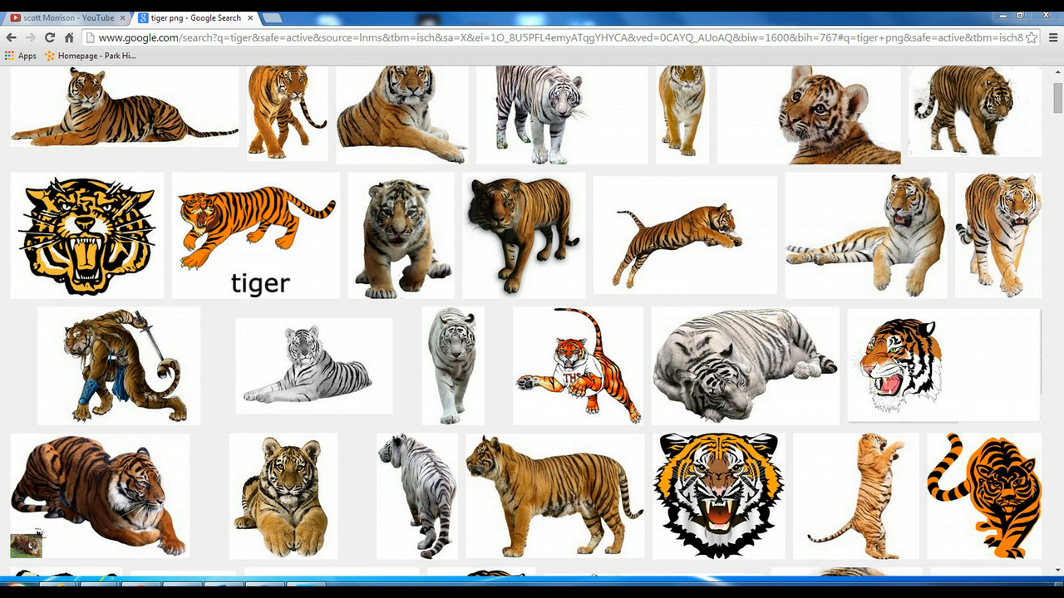
Step: Switch back to Photoshop and open the image file "combine pic tiger" alongside the background image
{"action": "left_click", "coordinate": [306, 591]}
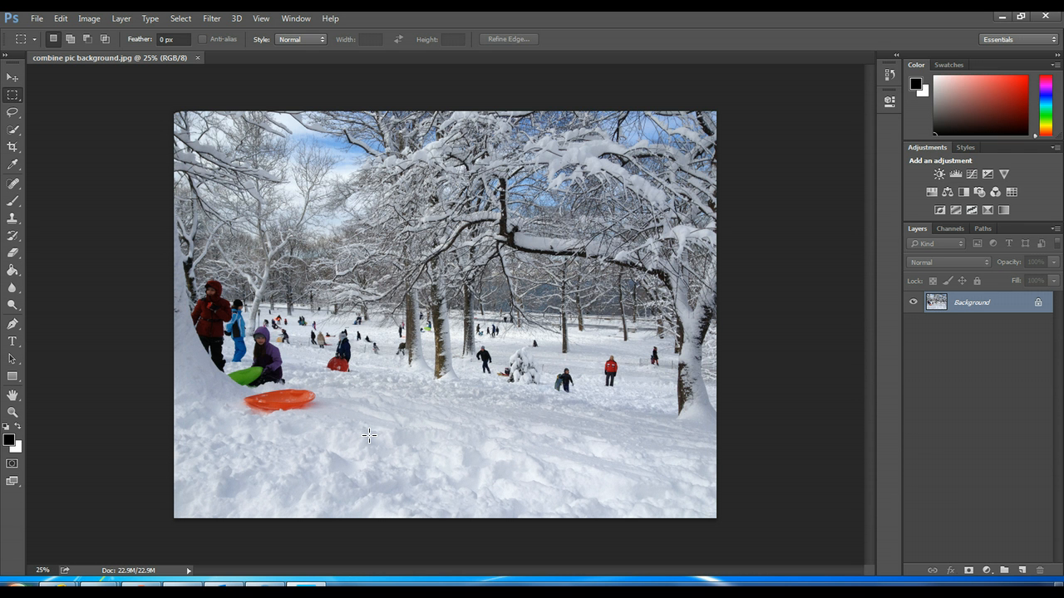
{"action": "left_click", "coordinate": [37, 21]}
{"action": "left_click", "coordinate": [48, 46]}
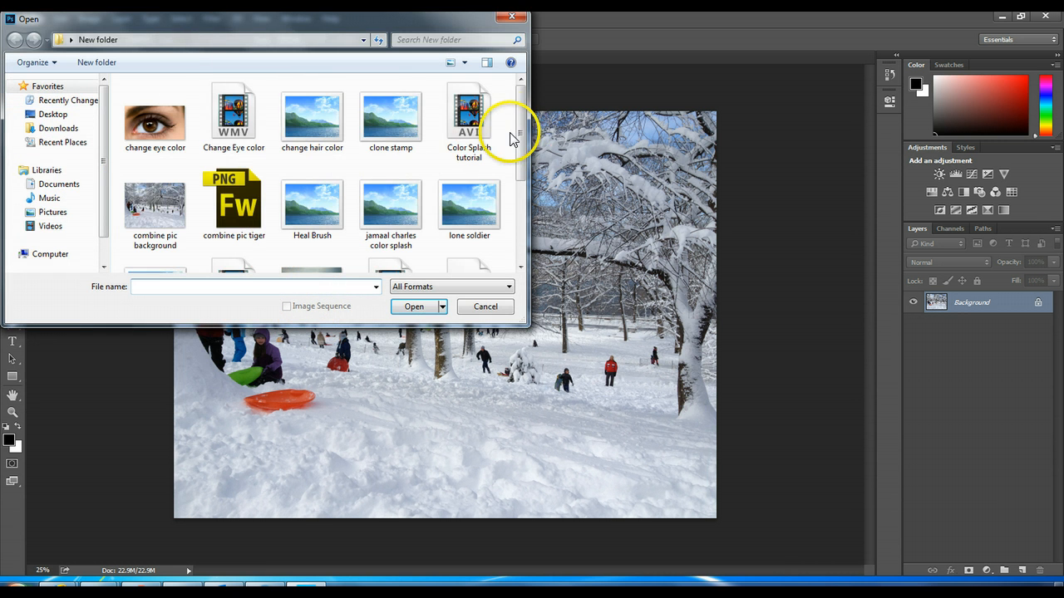
{"action": "left_click_drag", "start_coordinate": [514, 121], "coordinate": [517, 157]}
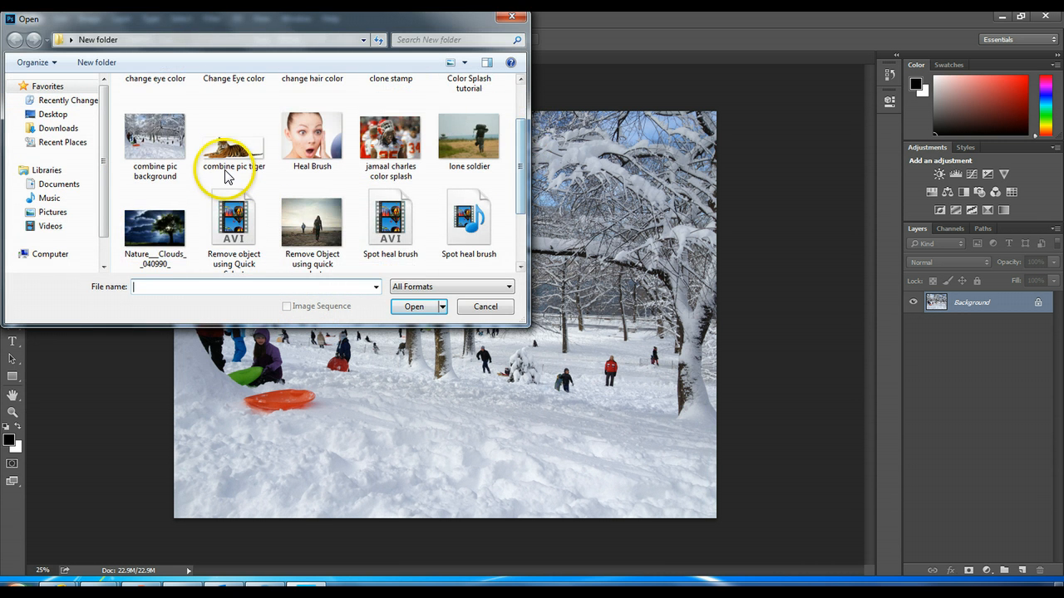
{"action": "left_click", "coordinate": [236, 149]}
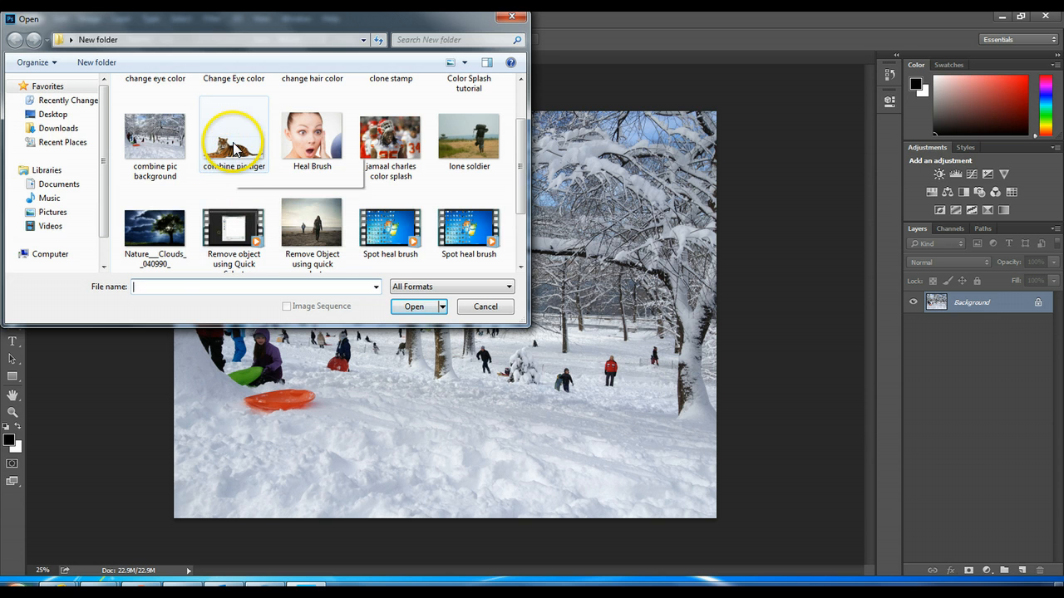
{"action": "left_click", "coordinate": [405, 309]}
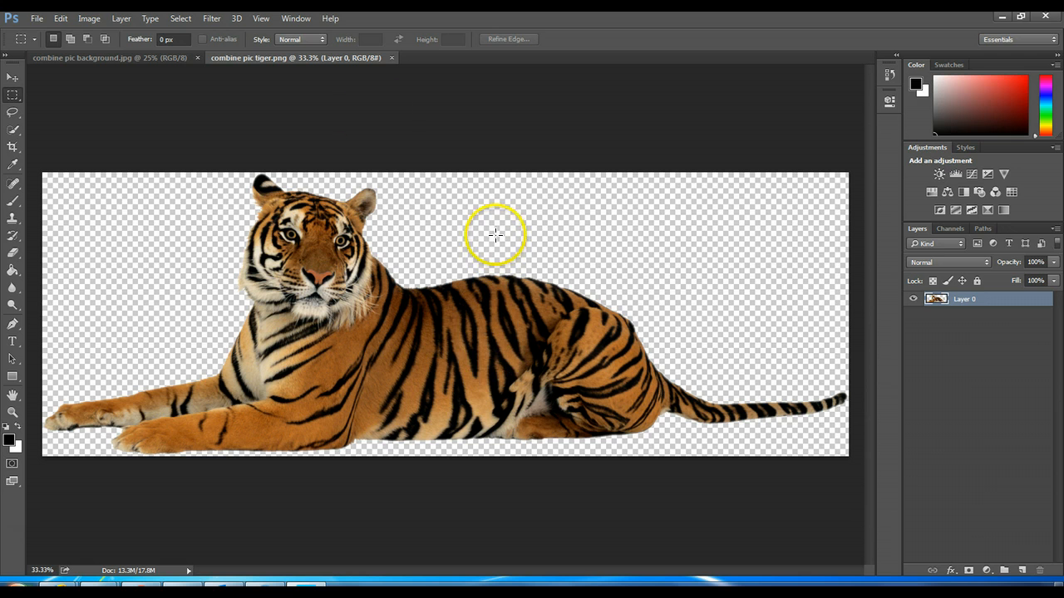
{"action": "left_click", "coordinate": [169, 60]}
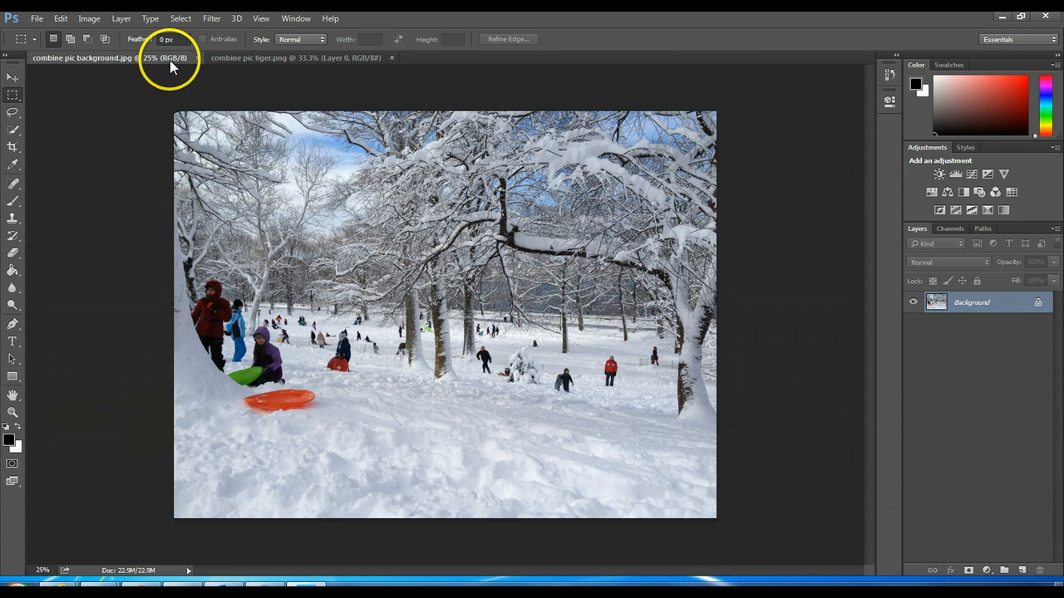
{"action": "left_click", "coordinate": [283, 59]}
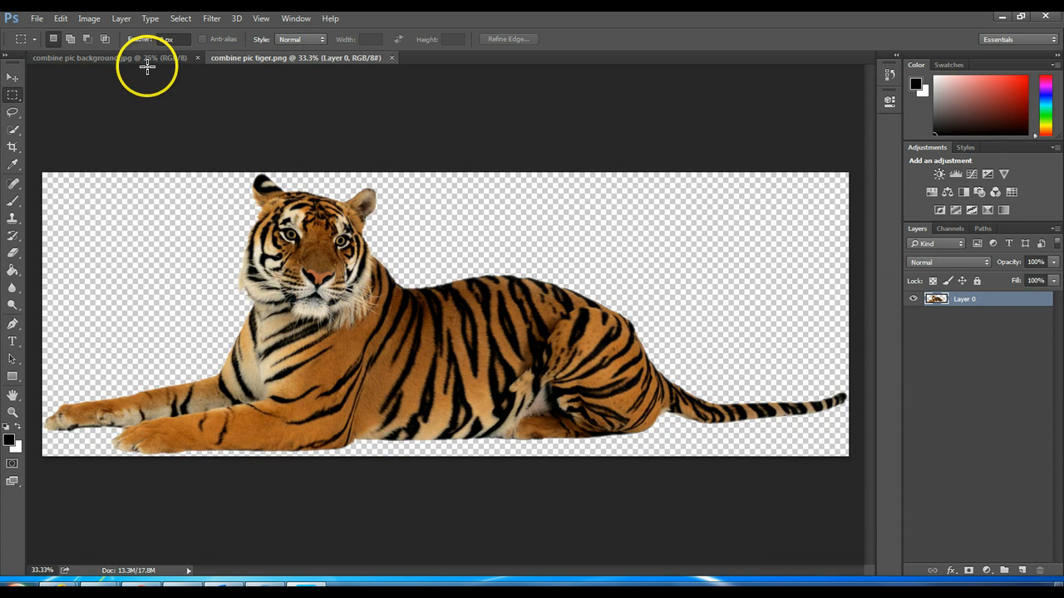
{"action": "left_click", "coordinate": [143, 61]}
{"action": "left_click", "coordinate": [259, 60]}
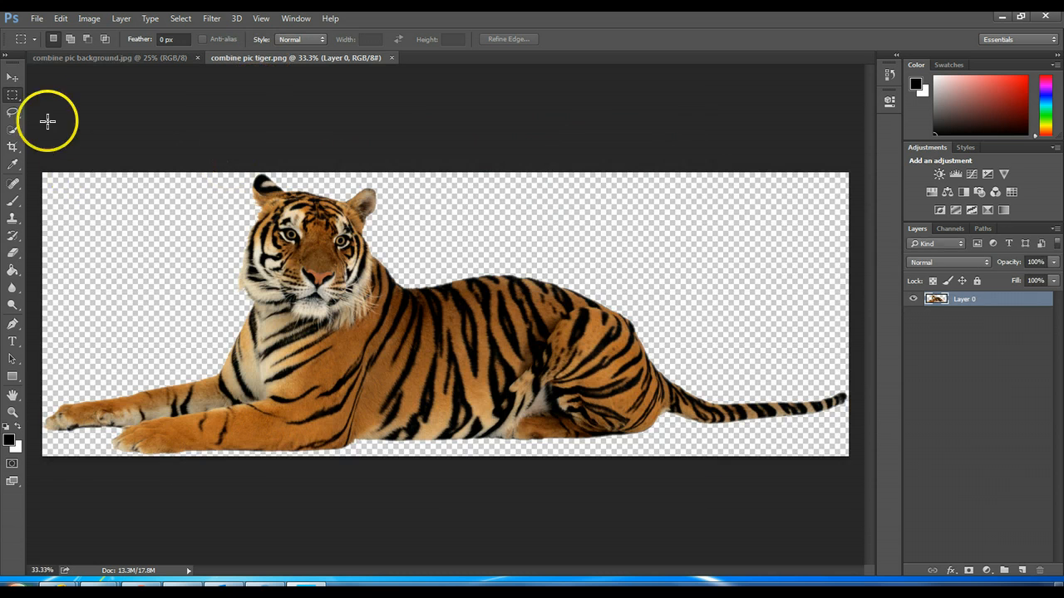
Step: Select the entire tiger image with the Rectangular Marquee Tool and copy it
{"action": "right_click", "coordinate": [15, 98]}
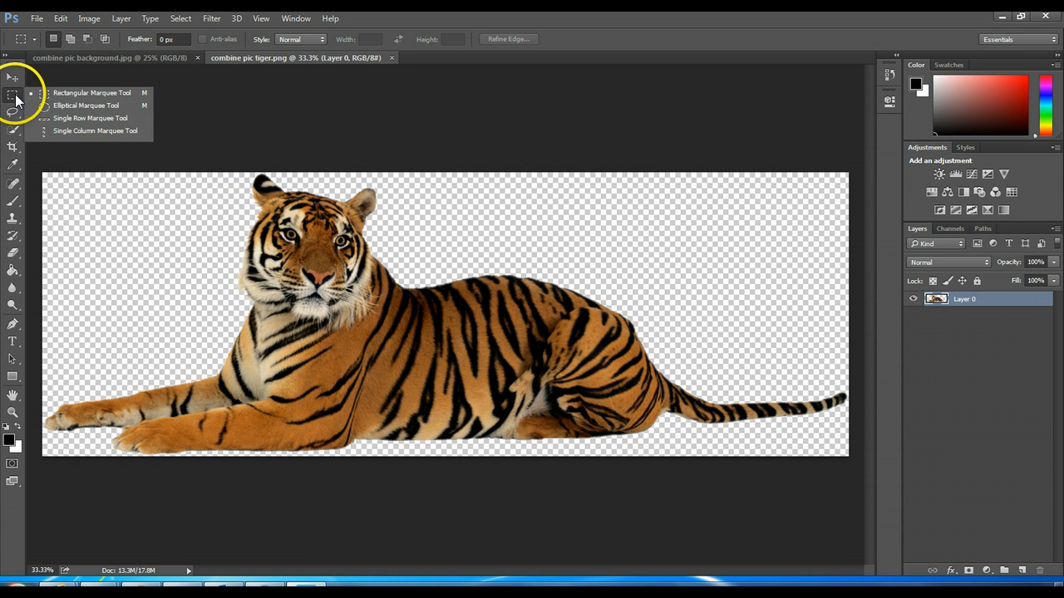
{"action": "left_click", "coordinate": [68, 92]}
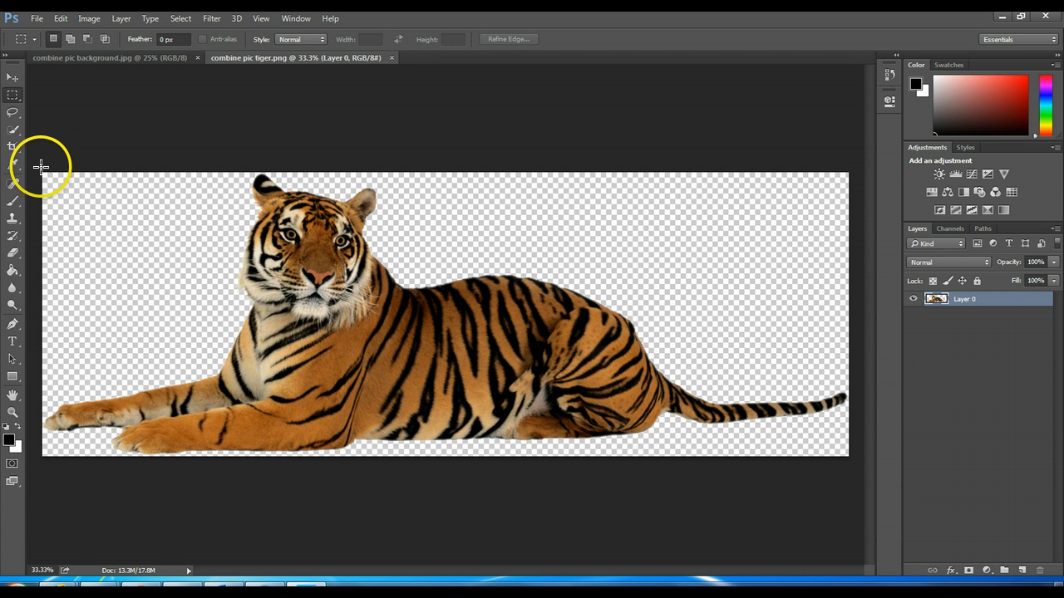
{"action": "mouse_move", "coordinate": [32, 147]}
{"action": "left_mouse_down"}
{"action": "mouse_move", "coordinate": [133, 216]}
{"action": "mouse_move", "coordinate": [423, 337]}
{"action": "mouse_move", "coordinate": [741, 435]}
{"action": "mouse_move", "coordinate": [849, 455]}
{"action": "left_mouse_up"}
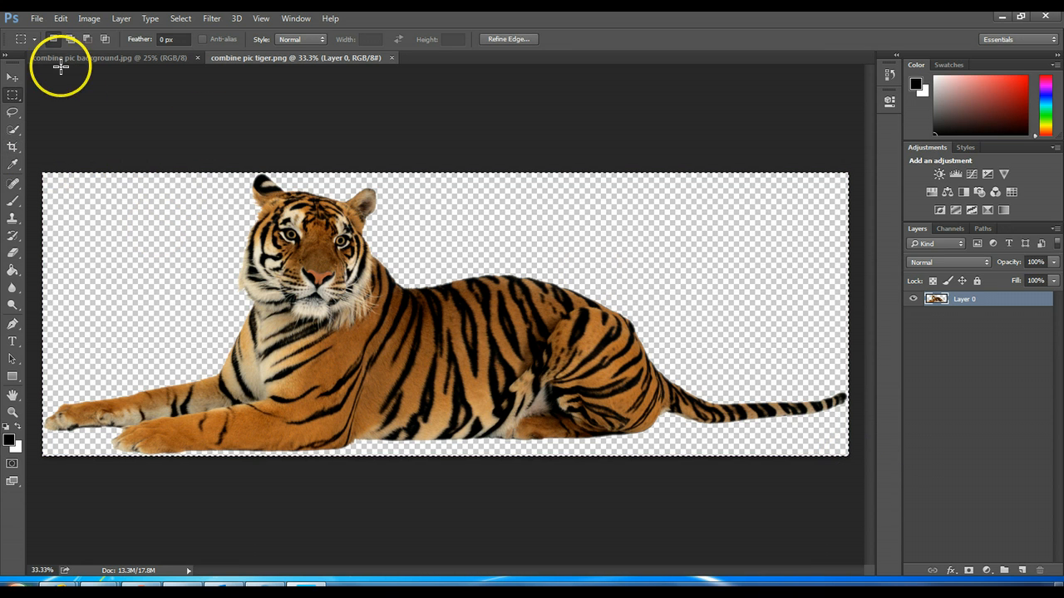
{"action": "left_click", "coordinate": [60, 18]}
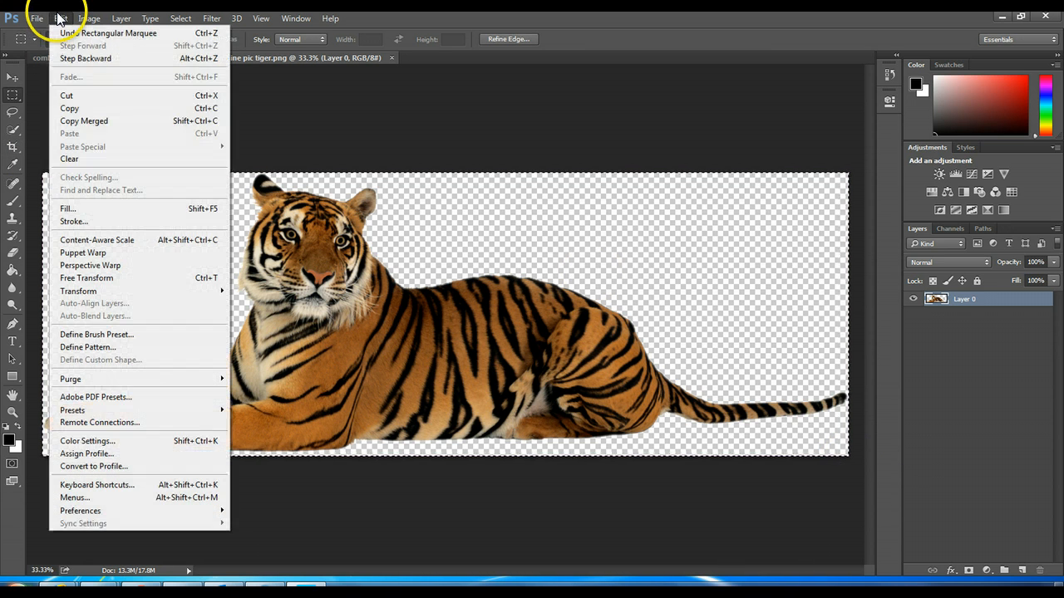
{"action": "left_click", "coordinate": [93, 108]}
Step: Paste the copied tiger into the snowy park image "combine pic background"
{"action": "left_click", "coordinate": [122, 61]}
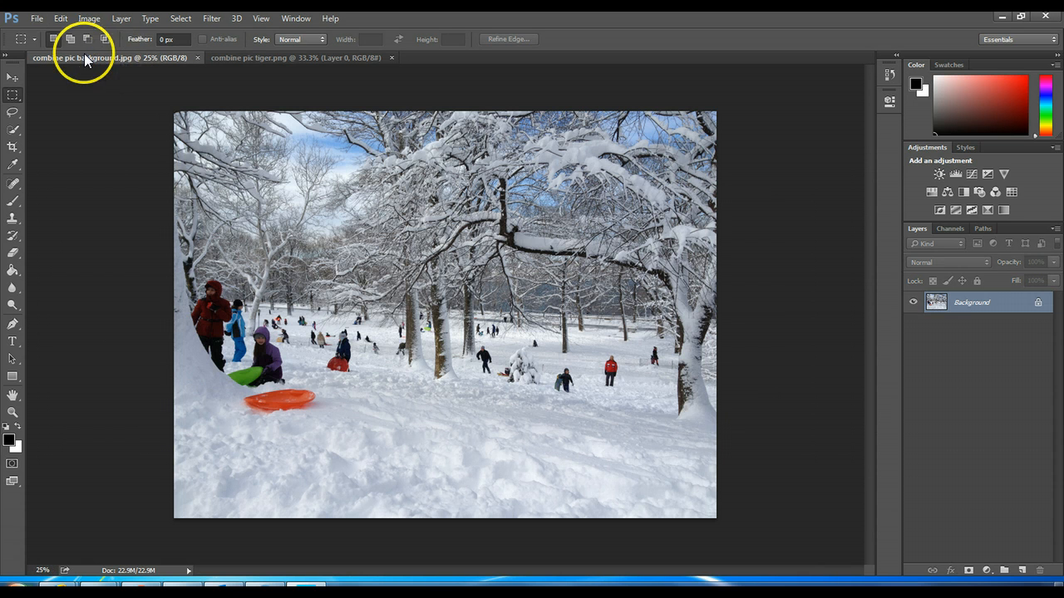
{"action": "left_click", "coordinate": [62, 19]}
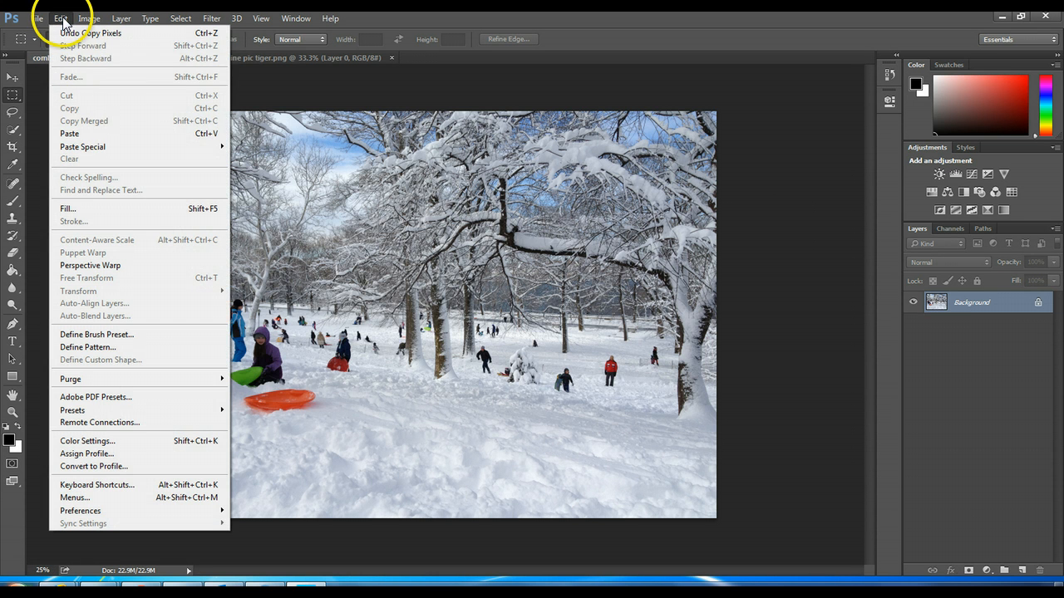
{"action": "left_click", "coordinate": [91, 133]}
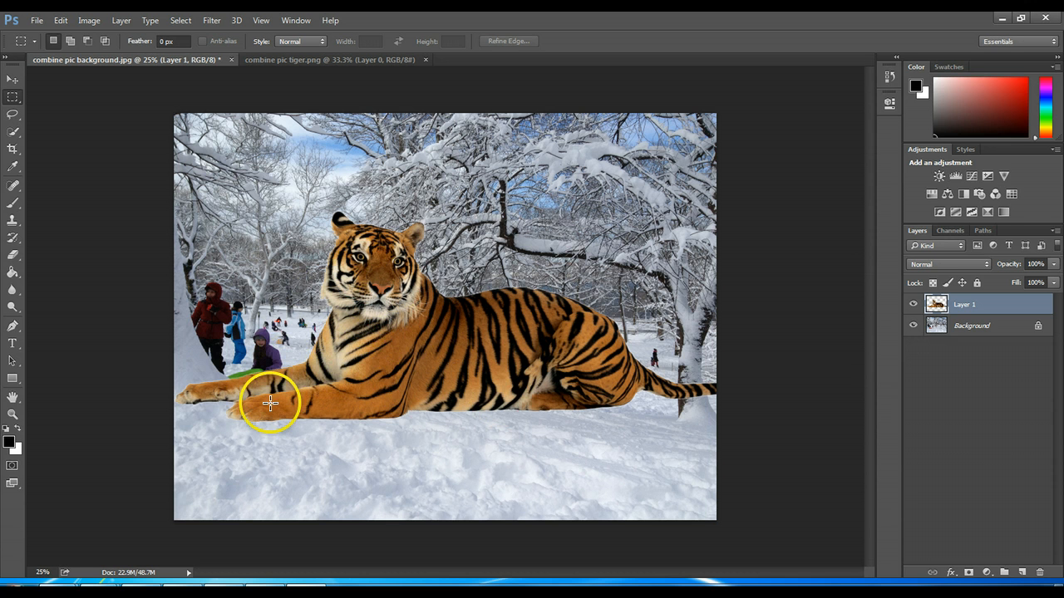
Step: Free Transform the tiger layer to about 32% width and 41% height, placing it on the snow beside the large tree
{"action": "left_click", "coordinate": [92, 20]}
{"action": "mouse_move", "coordinate": [63, 28]}
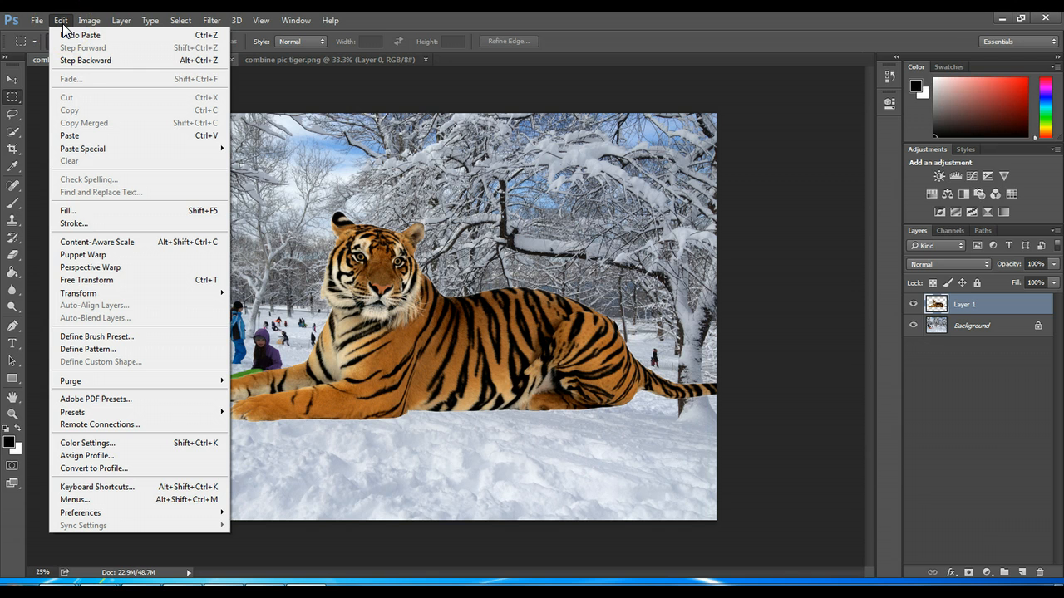
{"action": "left_click", "coordinate": [131, 280]}
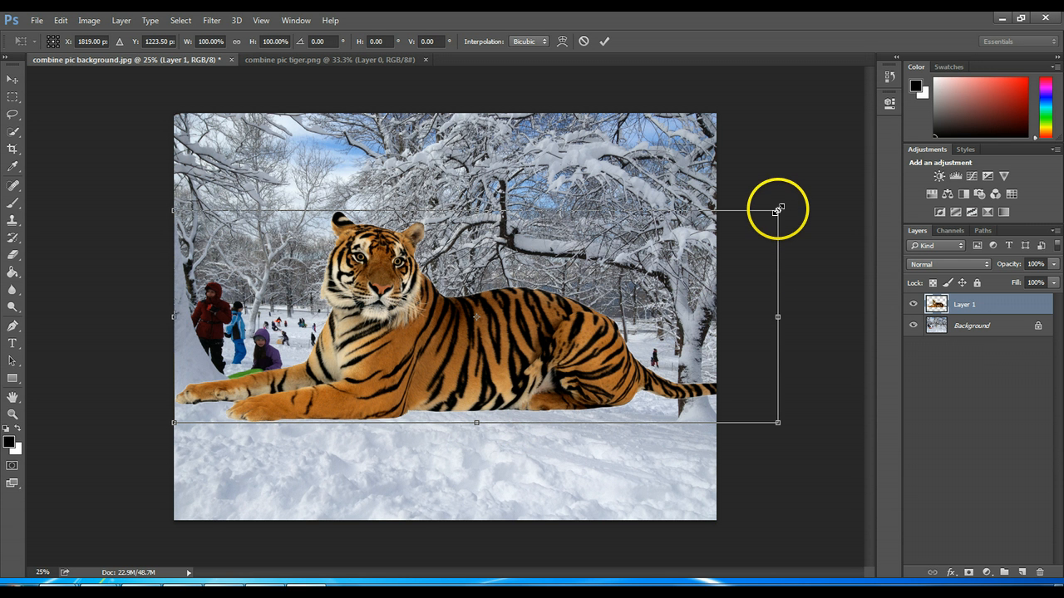
{"action": "left_click_drag", "start_coordinate": [777, 210], "coordinate": [341, 349]}
{"action": "mouse_move", "coordinate": [274, 396]}
{"action": "left_mouse_down"}
{"action": "mouse_move", "coordinate": [494, 391]}
{"action": "mouse_move", "coordinate": [604, 422]}
{"action": "left_mouse_up"}
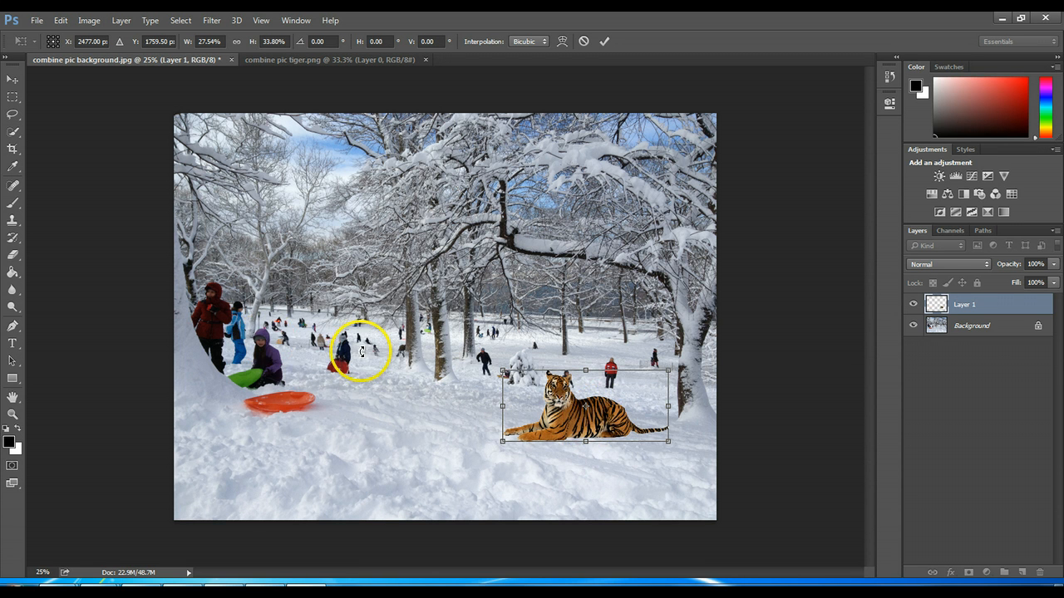
{"action": "left_click_drag", "start_coordinate": [503, 370], "coordinate": [475, 354]}
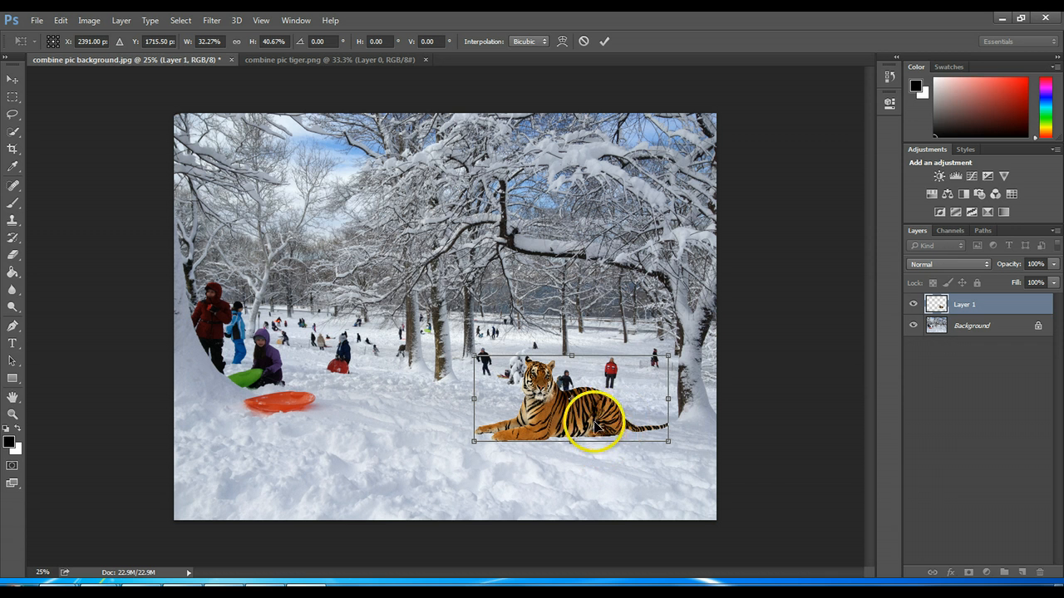
{"action": "key", "text": "m"}
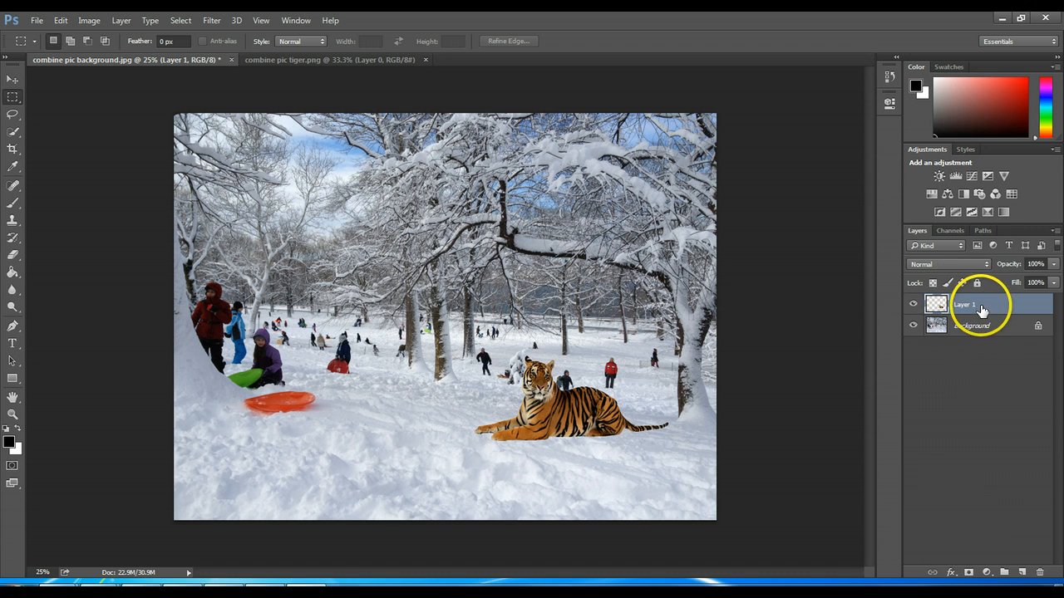
Step: Free Transform the tiger again to about 42% width and 39% height, placing it just below the person in the red jacket
{"action": "left_click", "coordinate": [62, 22]}
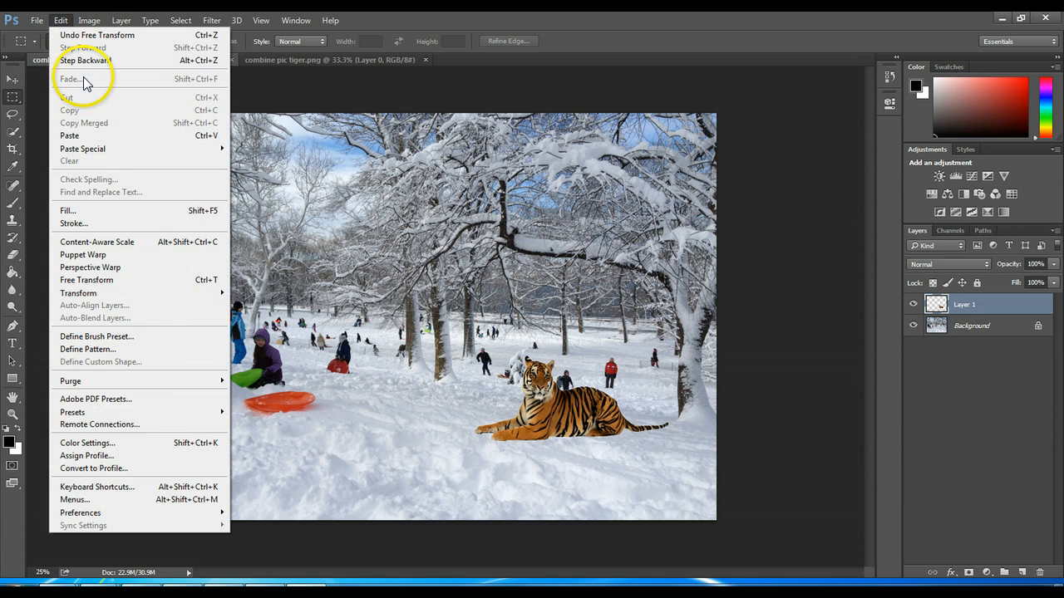
{"action": "left_click", "coordinate": [138, 289]}
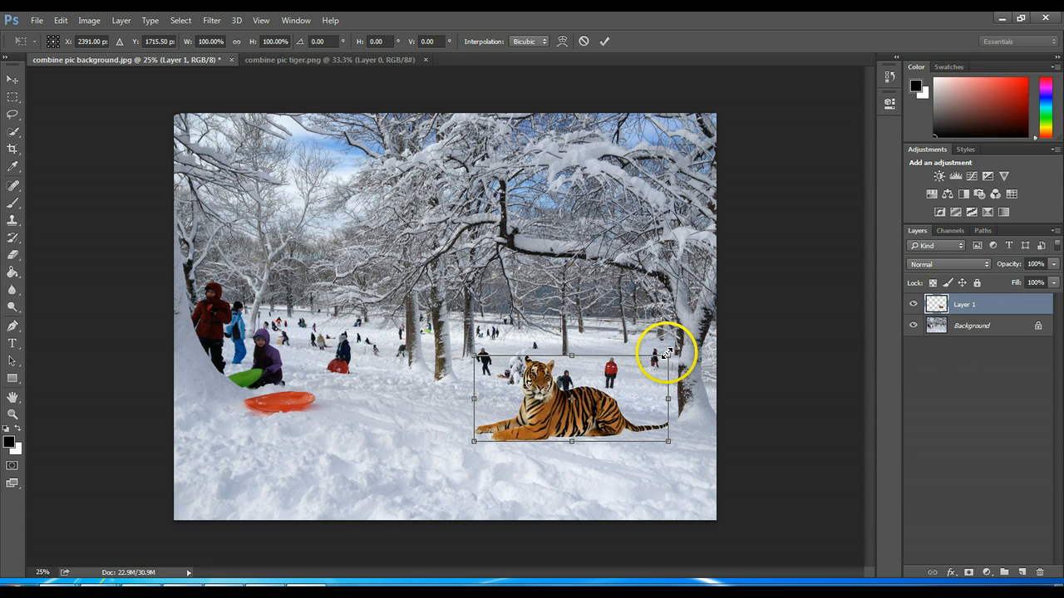
{"action": "left_click_drag", "start_coordinate": [666, 353], "coordinate": [577, 389]}
{"action": "left_click_drag", "start_coordinate": [536, 428], "coordinate": [627, 407]}
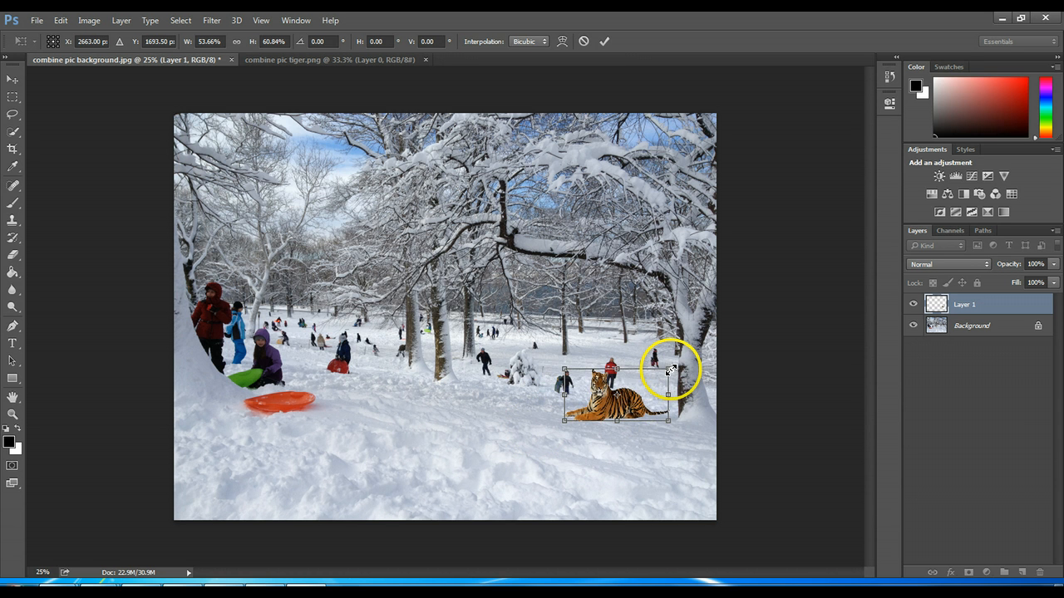
{"action": "mouse_move", "coordinate": [670, 369]}
{"action": "left_mouse_down"}
{"action": "mouse_move", "coordinate": [675, 357]}
{"action": "mouse_move", "coordinate": [670, 370]}
{"action": "left_mouse_up"}
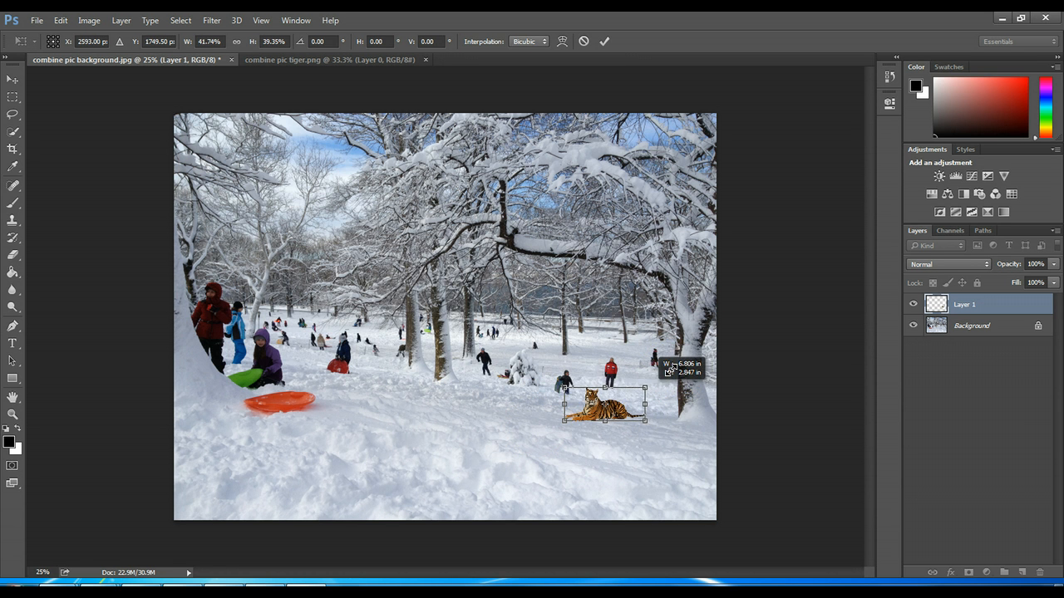
{"action": "mouse_move", "coordinate": [619, 407]}
{"action": "left_mouse_down"}
{"action": "mouse_move", "coordinate": [638, 405]}
{"action": "mouse_move", "coordinate": [629, 406]}
{"action": "left_mouse_up"}
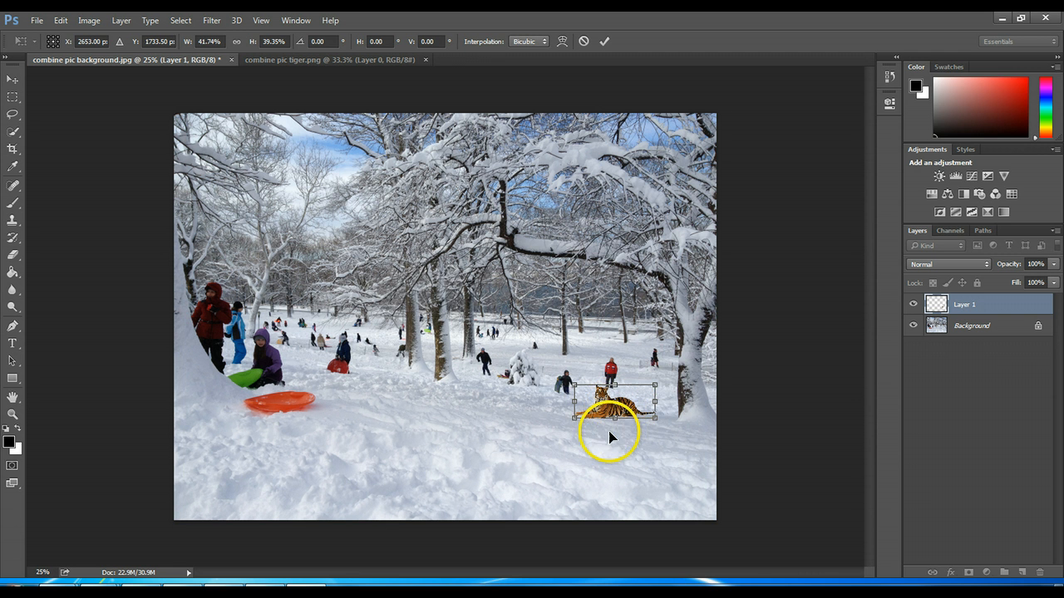
{"action": "key", "text": "m"}
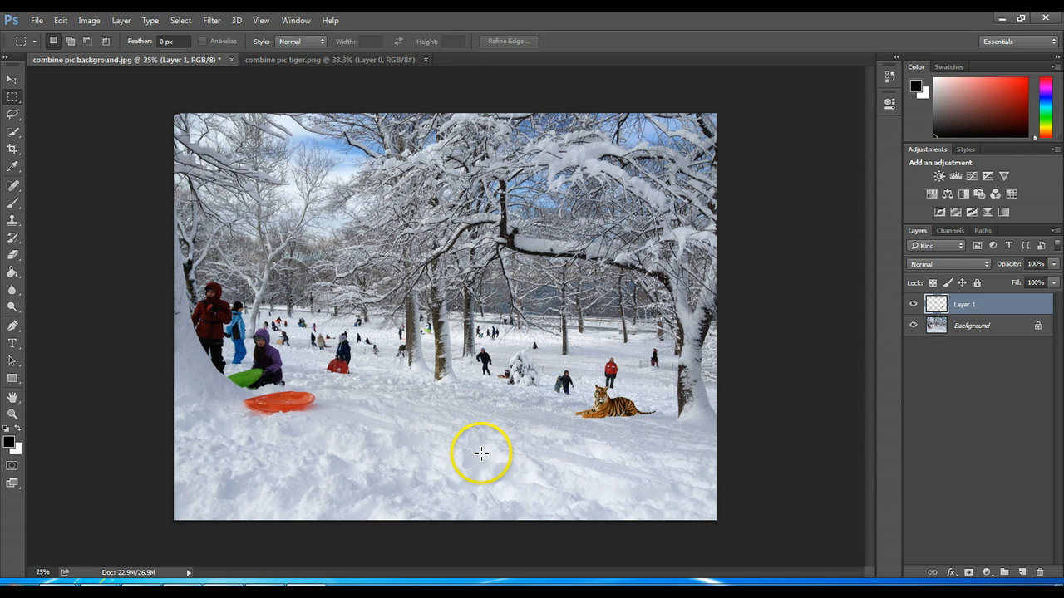
Step: Examine how the tiger blends into the snow at 50% and 75% zoom, and return to the full view at 25%
{"action": "left_click", "coordinate": [41, 572]}
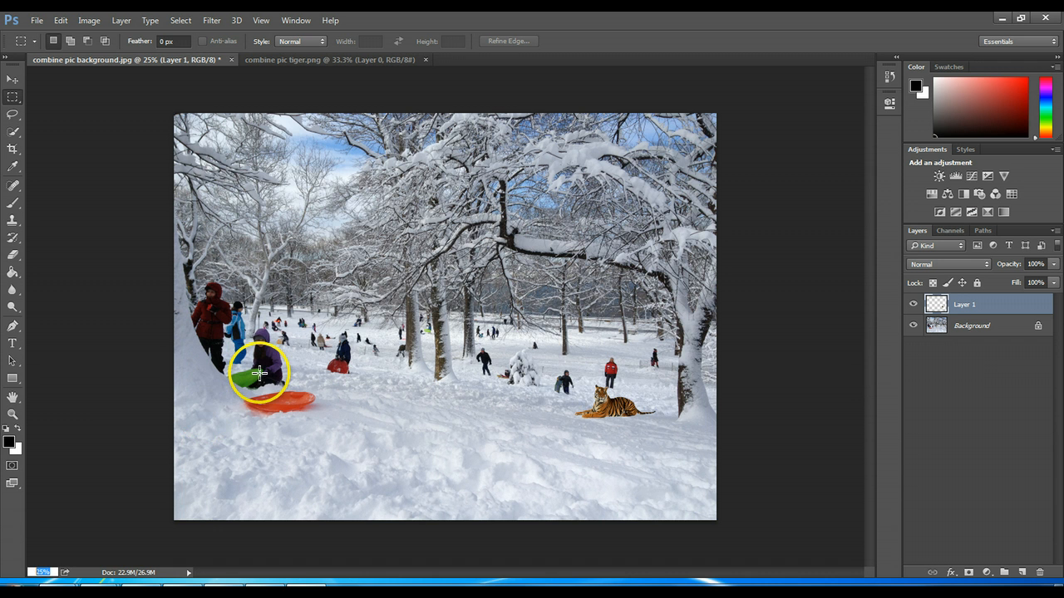
{"action": "type", "text": "50"}
{"action": "key", "text": "Return"}
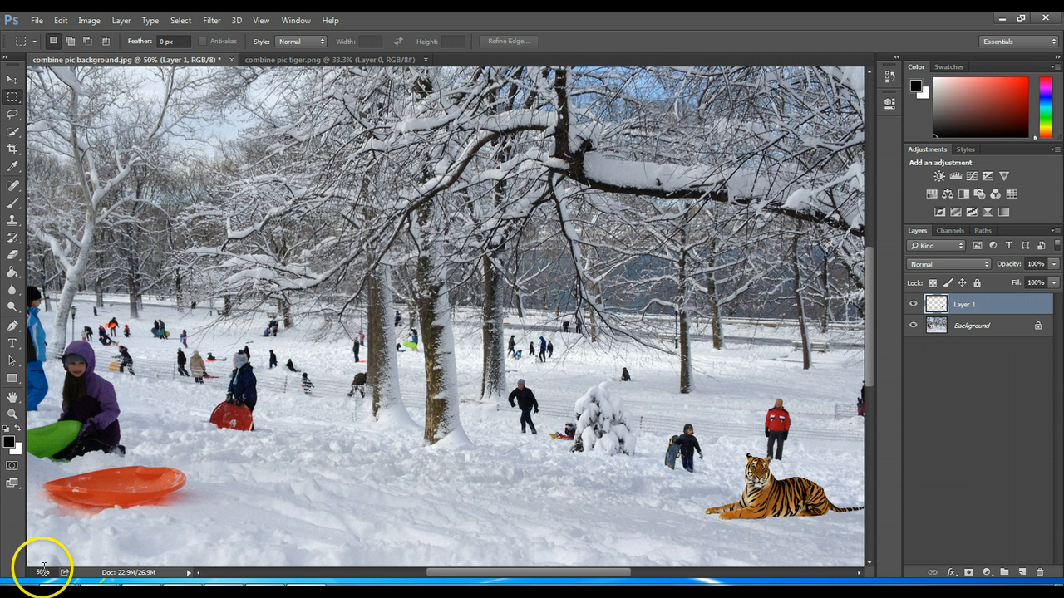
{"action": "left_click_drag", "start_coordinate": [44, 569], "coordinate": [31, 570]}
{"action": "key", "text": "Return"}
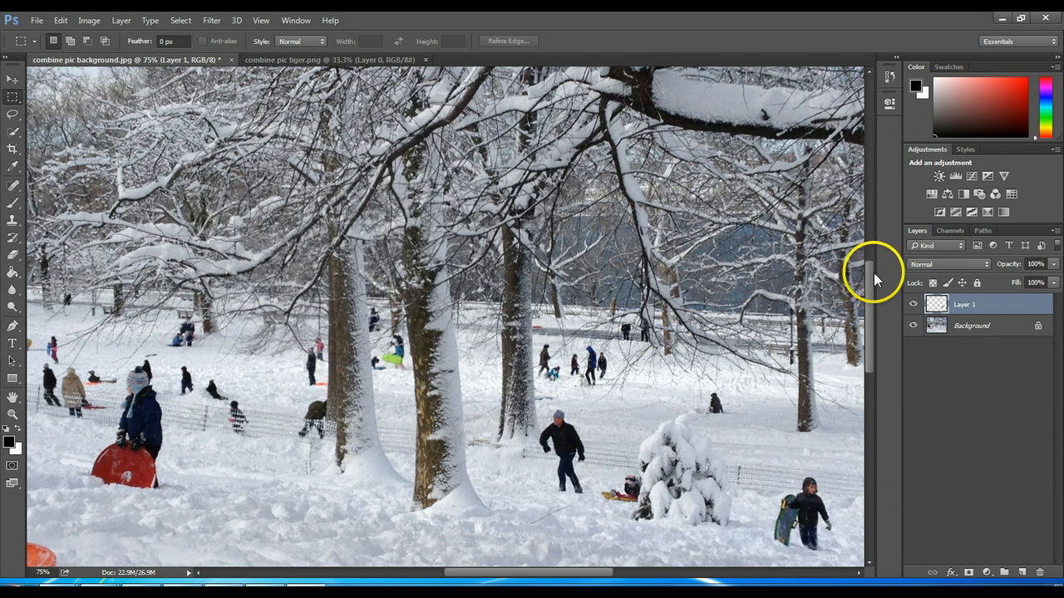
{"action": "left_click_drag", "start_coordinate": [868, 277], "coordinate": [871, 331]}
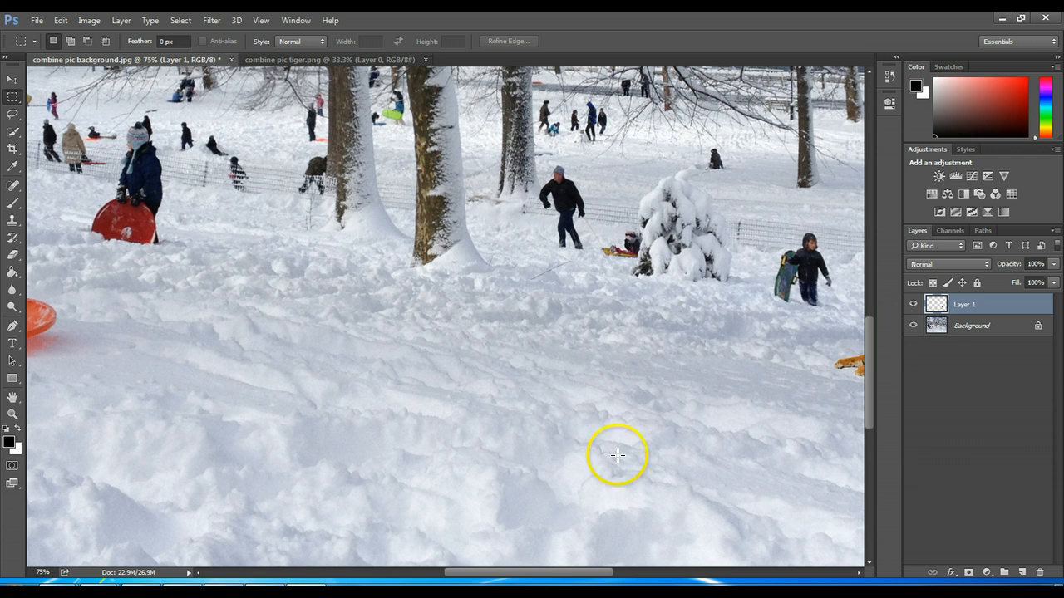
{"action": "left_click_drag", "start_coordinate": [570, 571], "coordinate": [586, 584]}
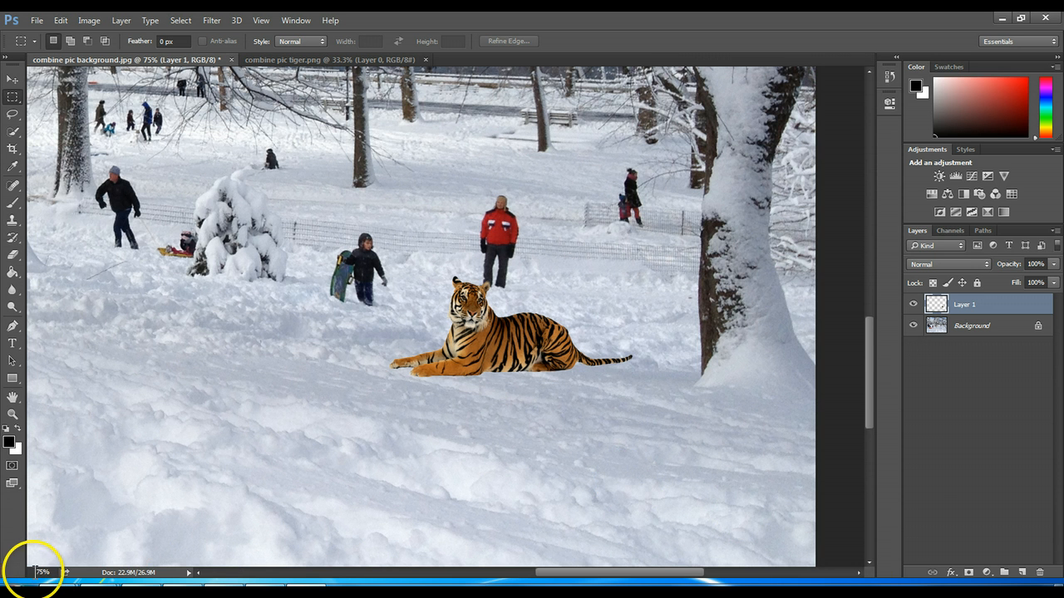
{"action": "type", "text": "5"}
{"action": "key", "text": "Return"}
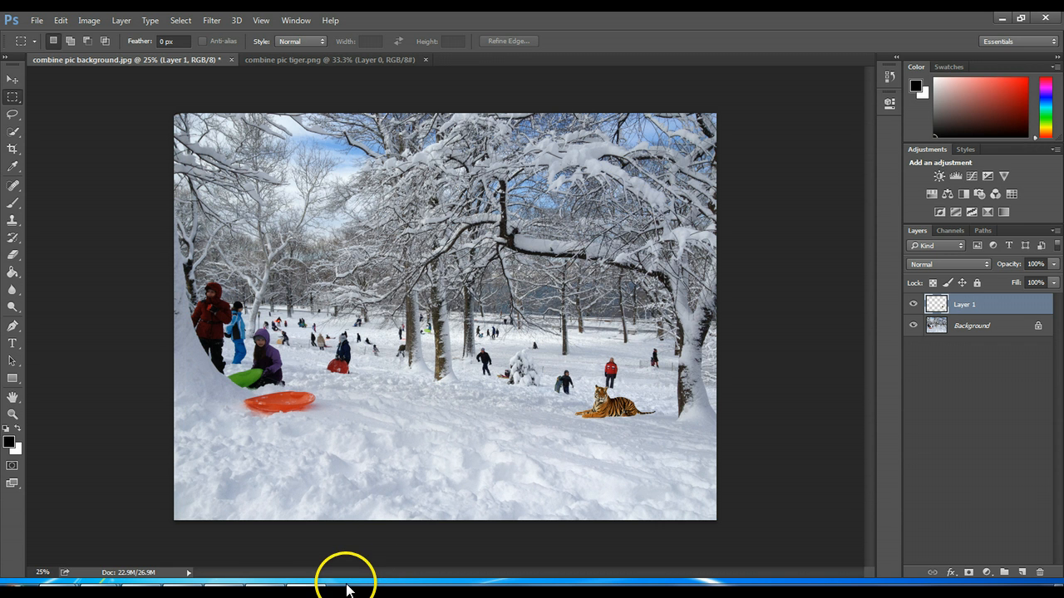
{"action": "left_click", "coordinate": [307, 592]}
{"action": "left_click", "coordinate": [266, 592]}
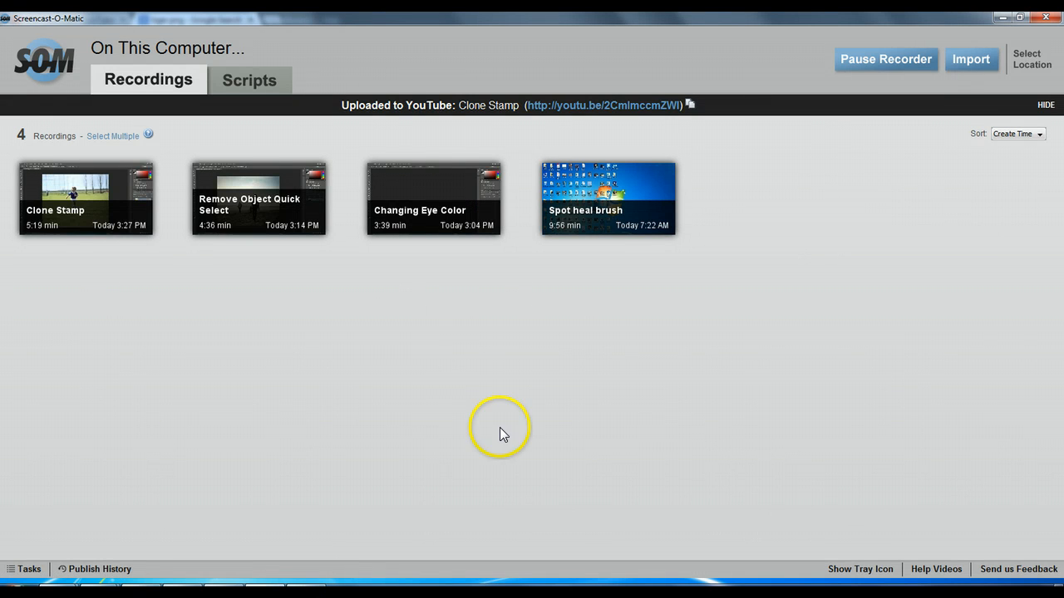